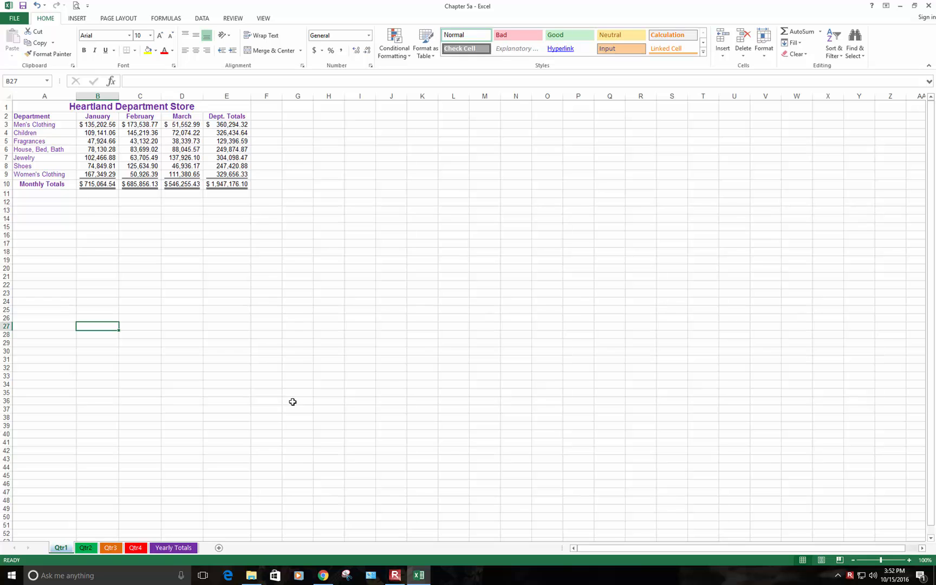
Look through the Qtr1 to Qtr4 worksheets to examine their monthly sales, Dept. Totals and Monthly Totals
{"action": "left_click", "coordinate": [79, 549]}
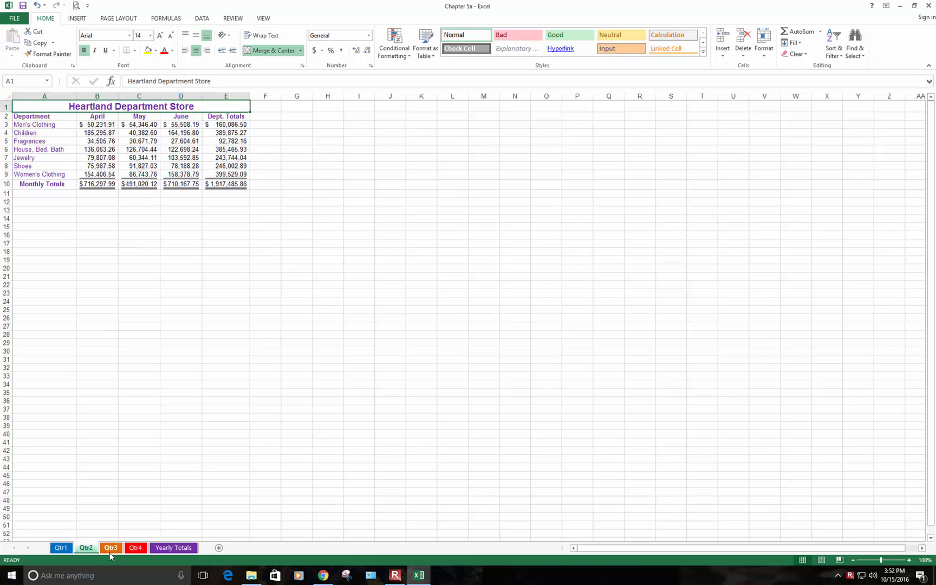
{"action": "left_click", "coordinate": [113, 549]}
{"action": "left_click", "coordinate": [133, 549]}
{"action": "left_click", "coordinate": [111, 549]}
{"action": "left_click", "coordinate": [86, 549]}
{"action": "left_click", "coordinate": [61, 549]}
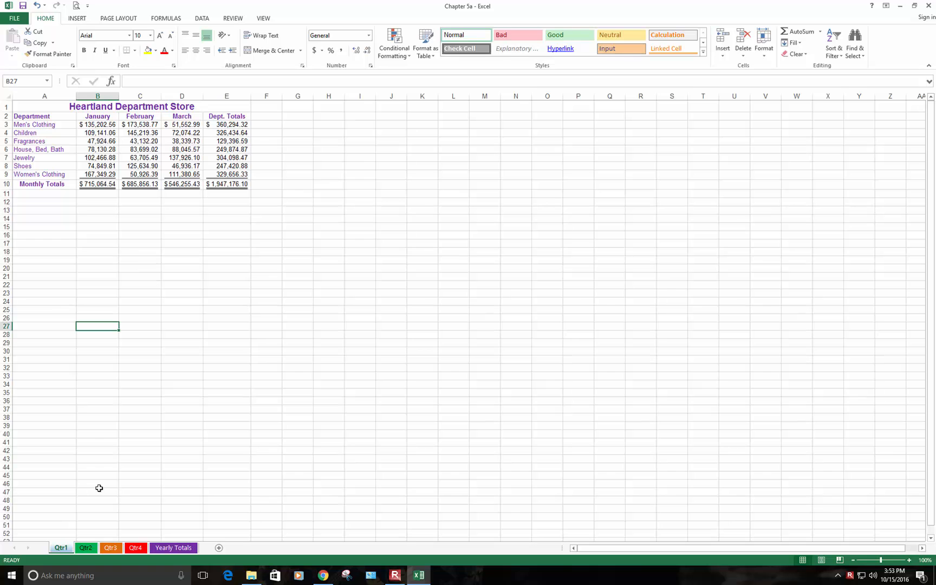
{"action": "left_click", "coordinate": [86, 548]}
{"action": "left_click", "coordinate": [114, 547]}
{"action": "left_click", "coordinate": [136, 548]}
{"action": "left_click", "coordinate": [111, 547]}
{"action": "left_click", "coordinate": [60, 548]}
Clear the quarterly figures for all departments in B3:E9 on the Yearly Totals worksheet
{"action": "left_click", "coordinate": [177, 549]}
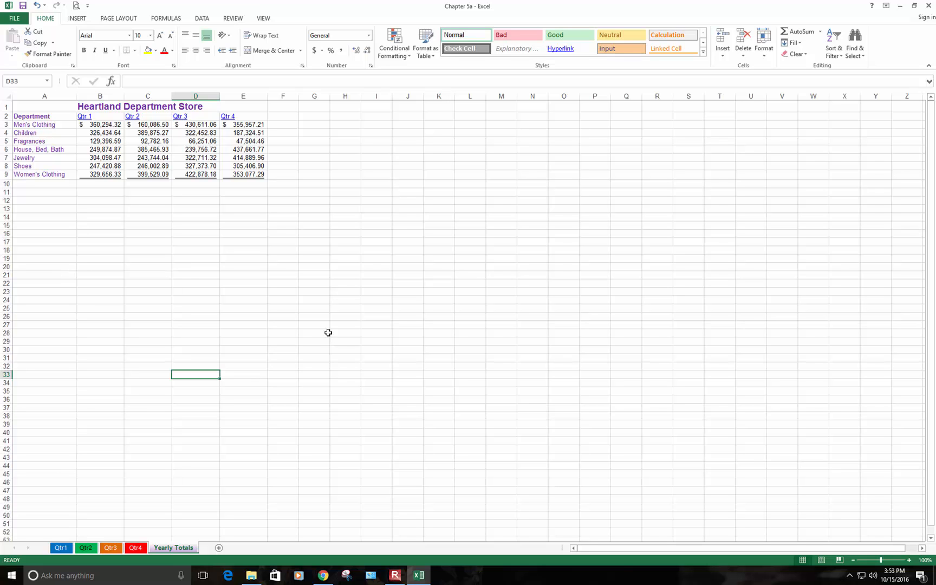
{"action": "left_click_drag", "start_coordinate": [106, 129], "coordinate": [259, 183]}
{"action": "key", "text": "Delete"}
{"action": "left_click", "coordinate": [219, 228]}
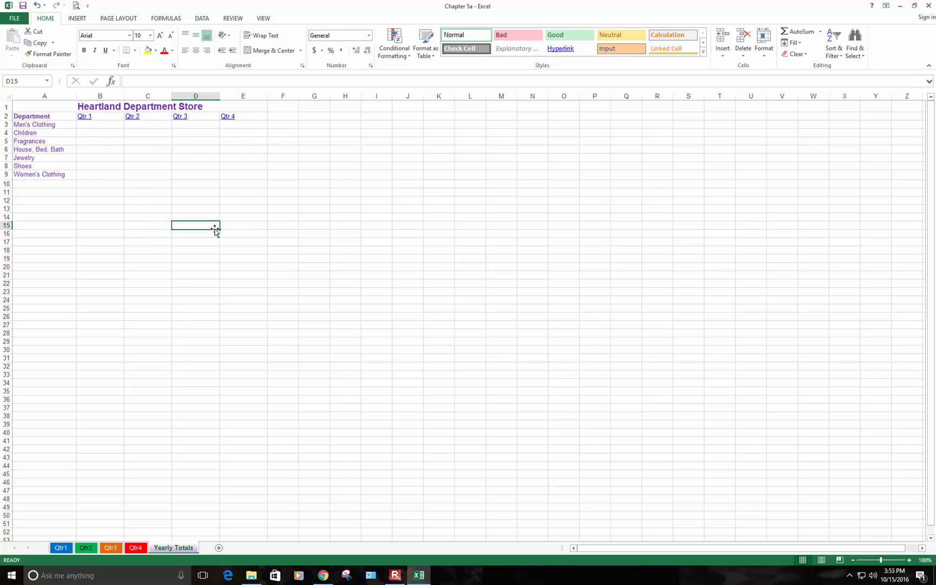
{"action": "left_click", "coordinate": [93, 134]}
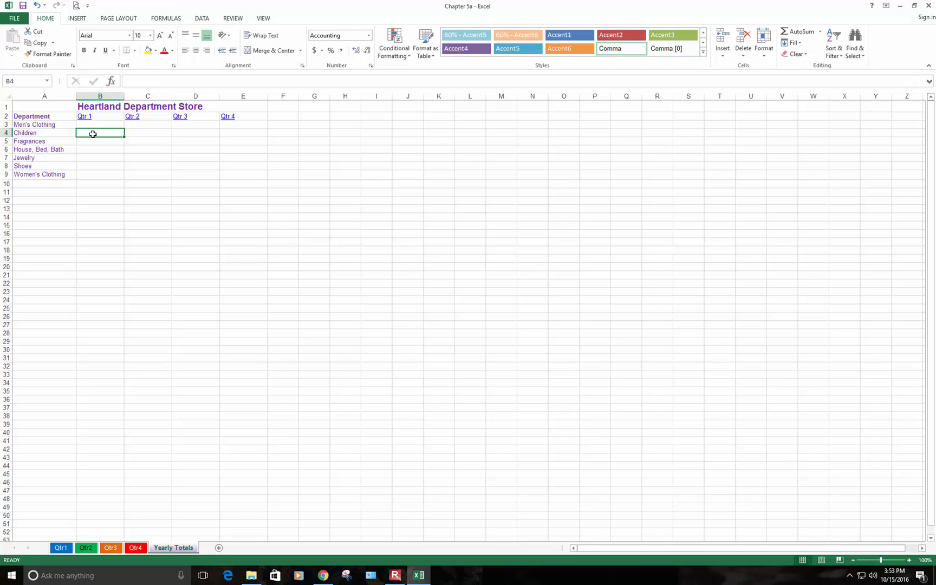
{"action": "left_click_drag", "start_coordinate": [64, 157], "coordinate": [87, 164]}
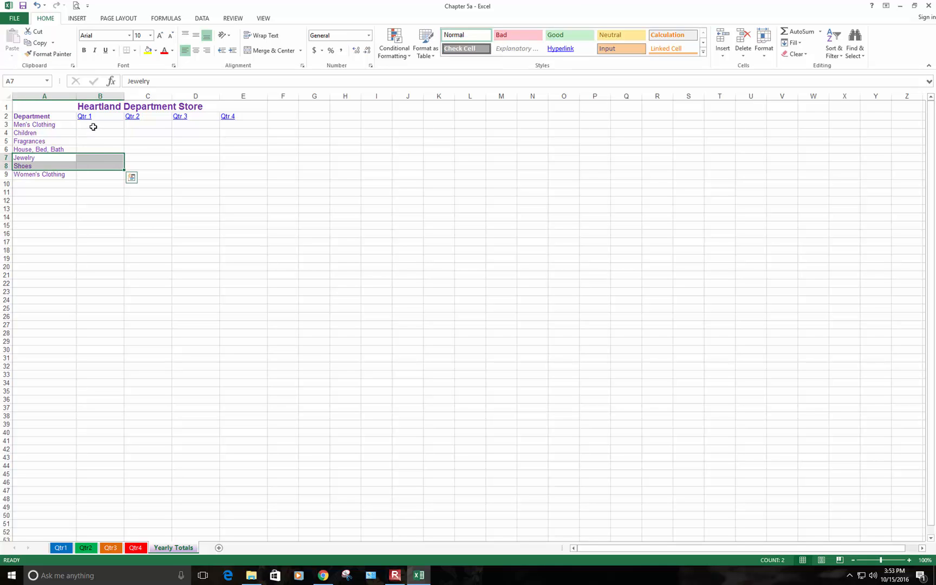
{"action": "left_click", "coordinate": [93, 126]}
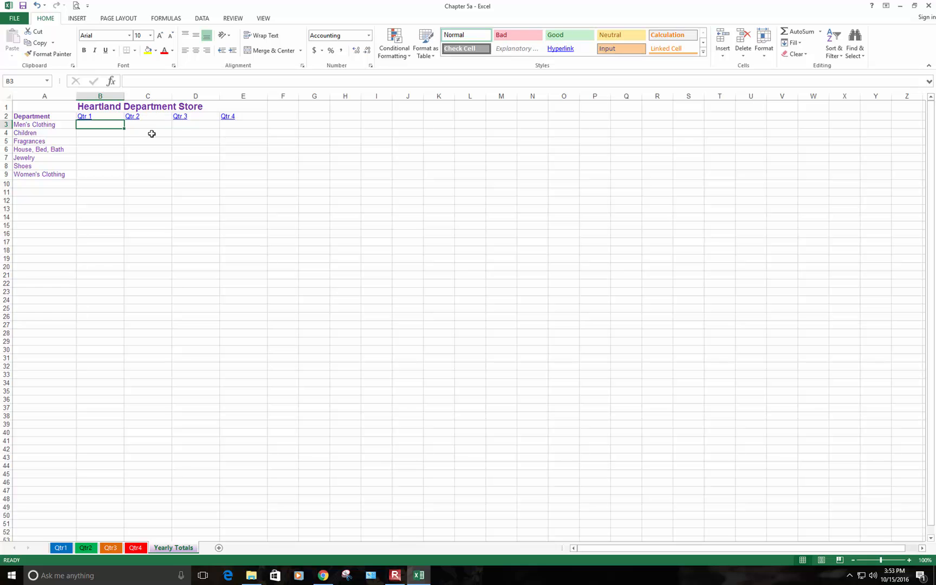
{"action": "left_click", "coordinate": [98, 165]}
Follow the Qtr 1 hyperlink to its department totals, view the Qtr2 worksheet, and return to Yearly Totals
{"action": "left_click", "coordinate": [88, 120]}
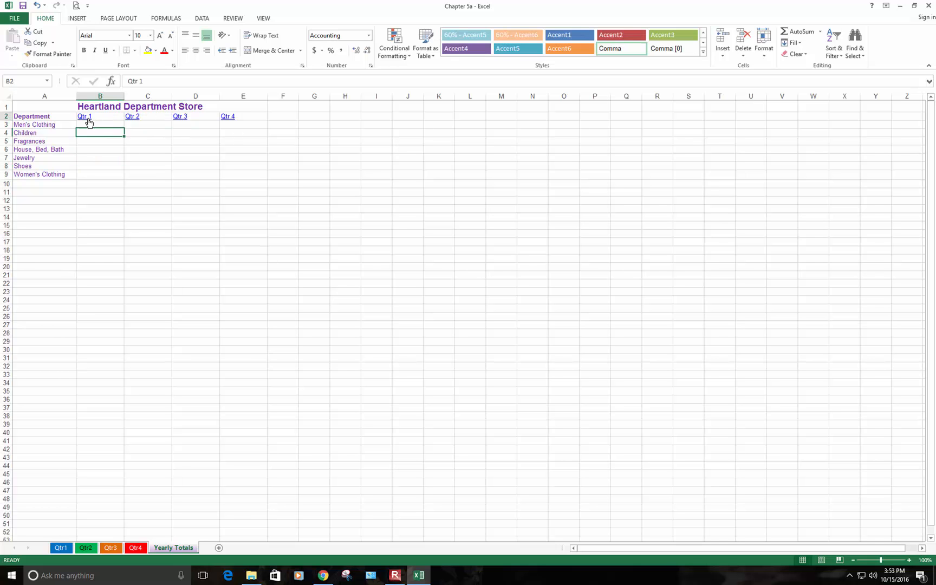
{"action": "left_click", "coordinate": [89, 120]}
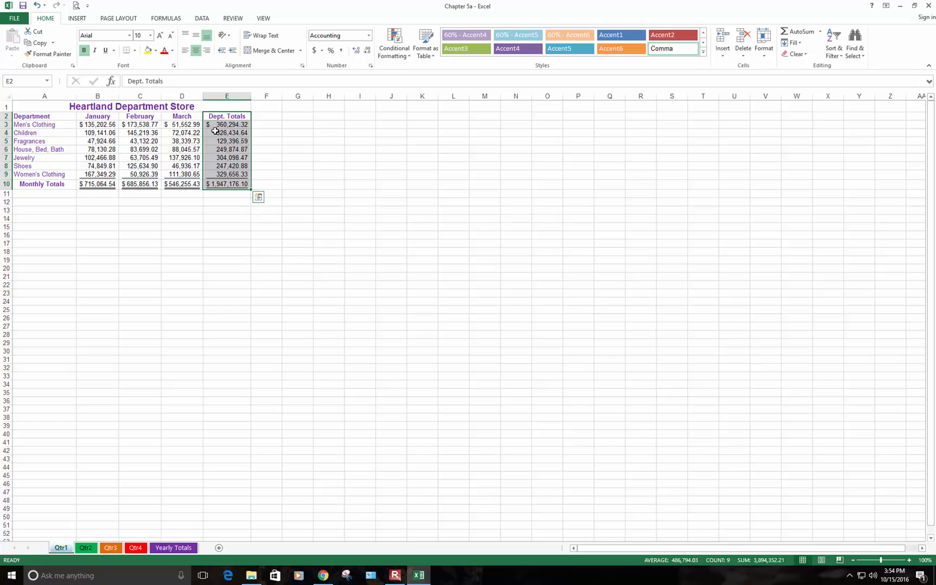
{"action": "left_click", "coordinate": [88, 549]}
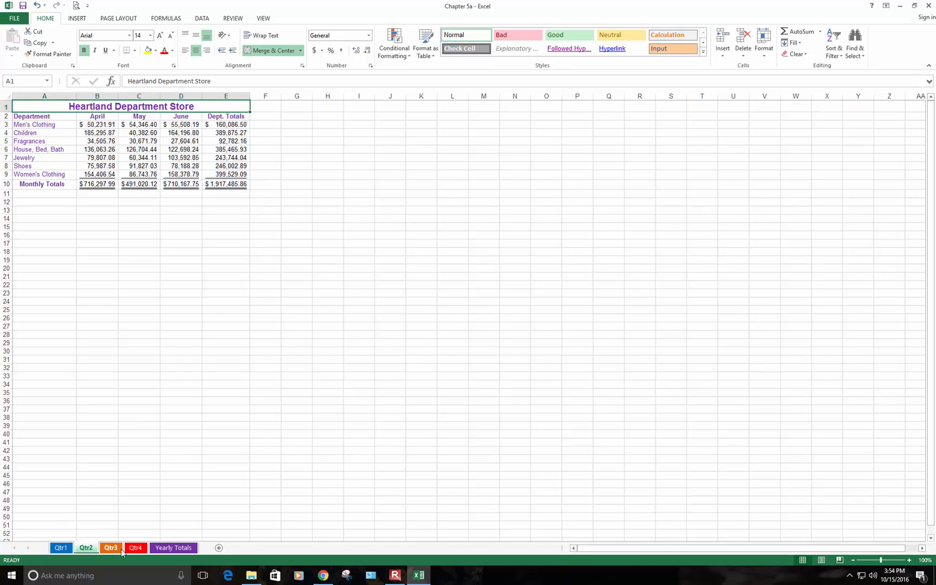
{"action": "left_click", "coordinate": [168, 549]}
{"action": "left_click", "coordinate": [141, 201]}
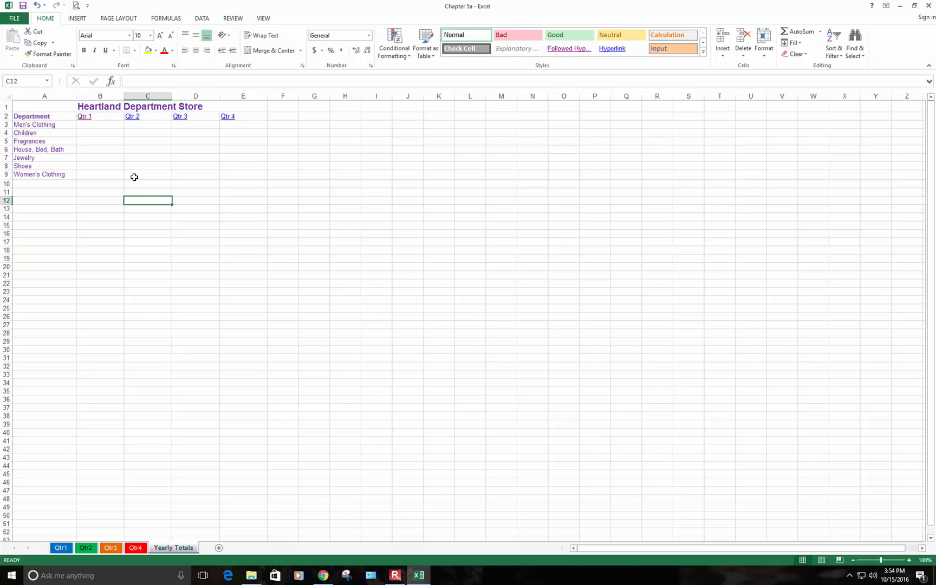
Enter the row label "Quarterly Totals" in A10 and the column heading "Dept. Totals" in F2
{"action": "left_click", "coordinate": [64, 187]}
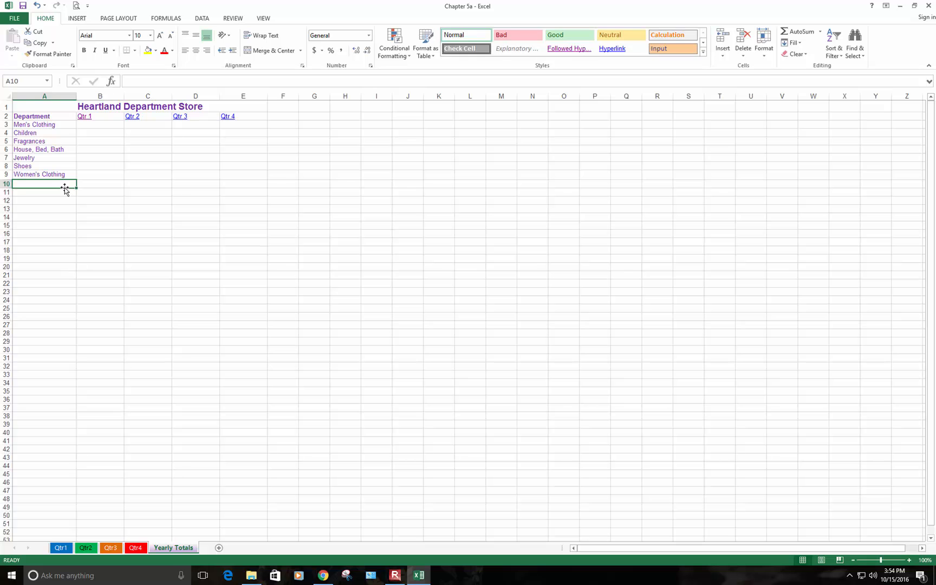
{"action": "type", "text": "Quarterly"}
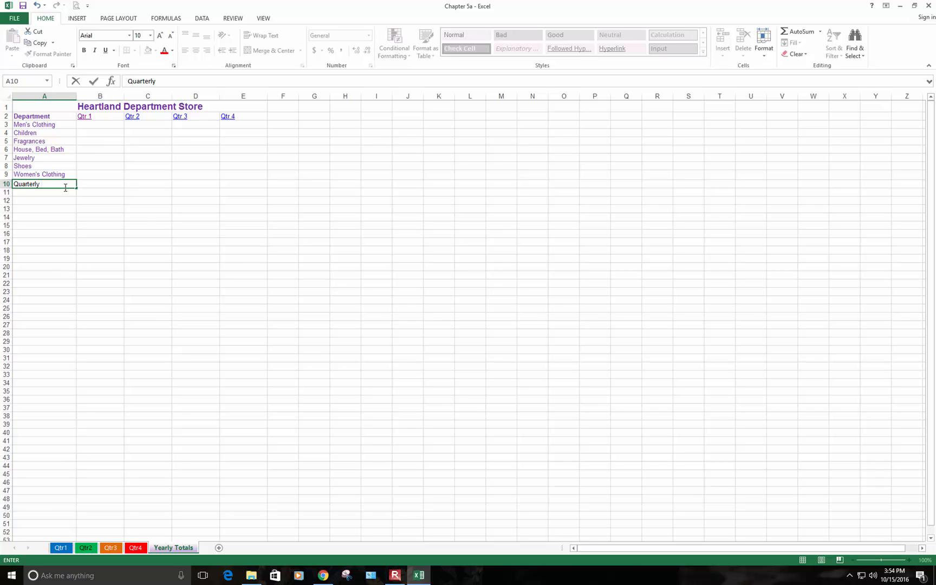
{"action": "type", "text": "Totals"}
{"action": "left_click", "coordinate": [278, 118]}
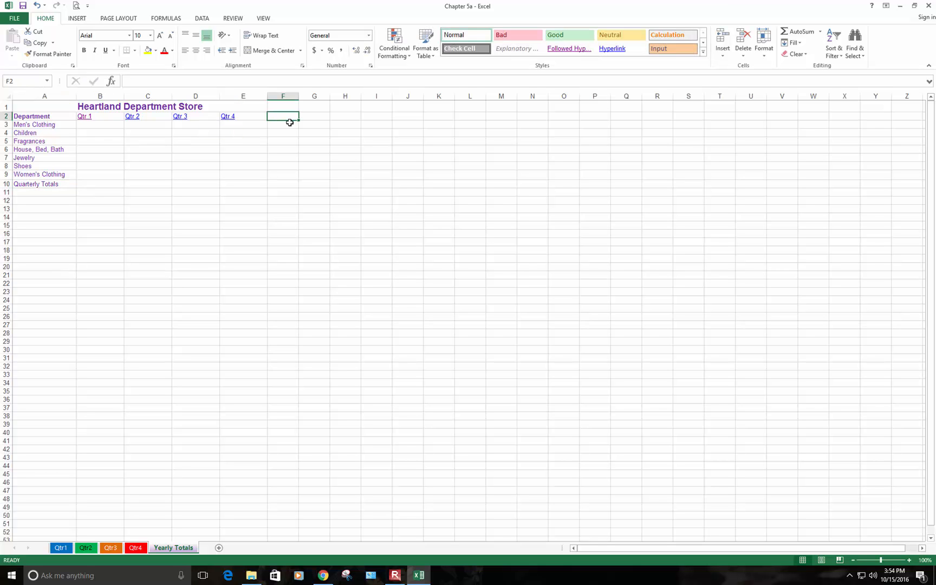
{"action": "type", "text": "De"}
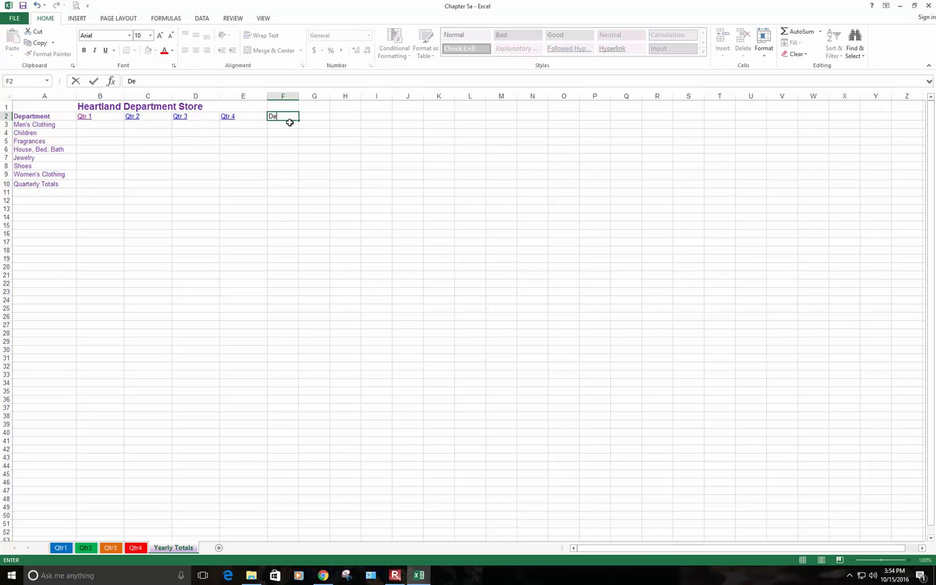
{"action": "type", "text": "pt. Totals"}
{"action": "left_click", "coordinate": [290, 122]}
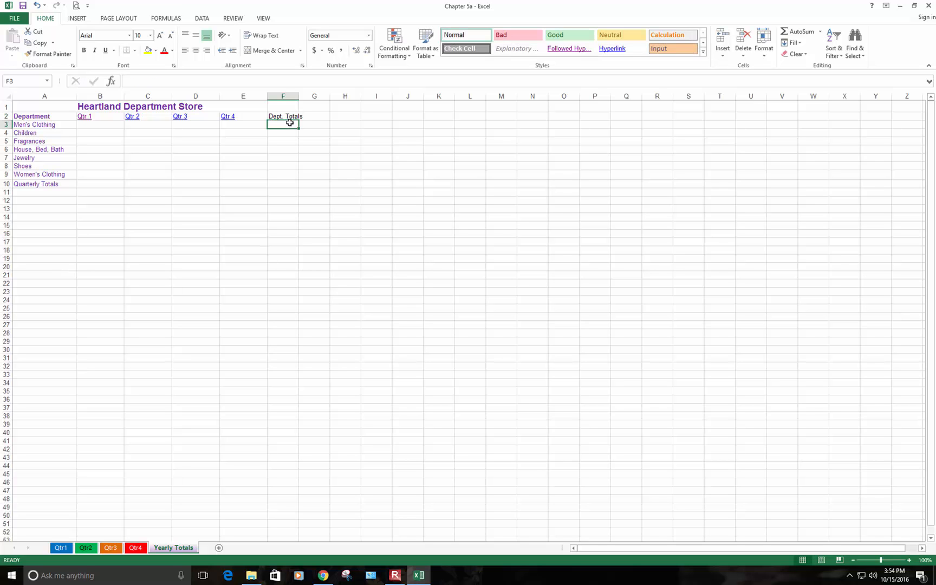
Make the Quarterly Totals label in A10 bold and indent it
{"action": "left_click", "coordinate": [38, 184]}
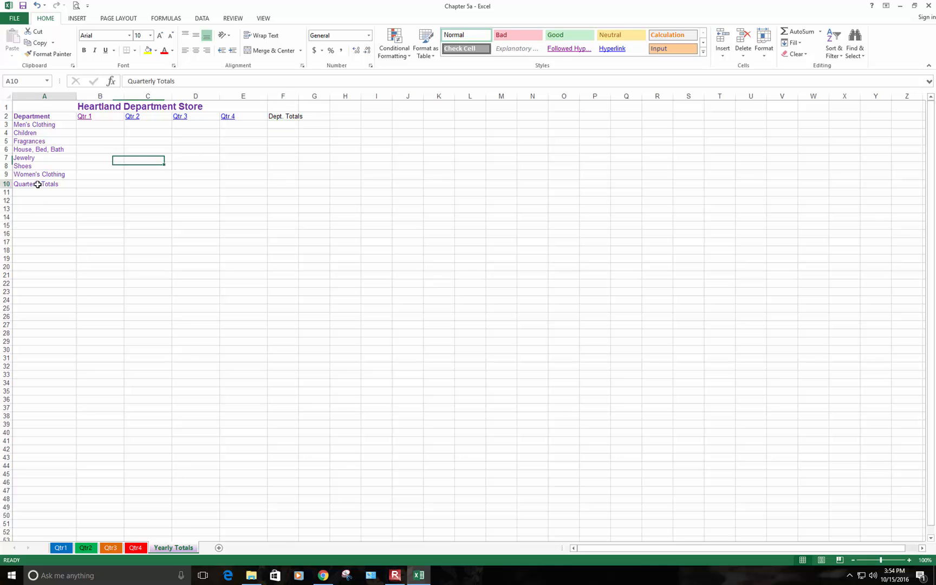
{"action": "left_click", "coordinate": [84, 50]}
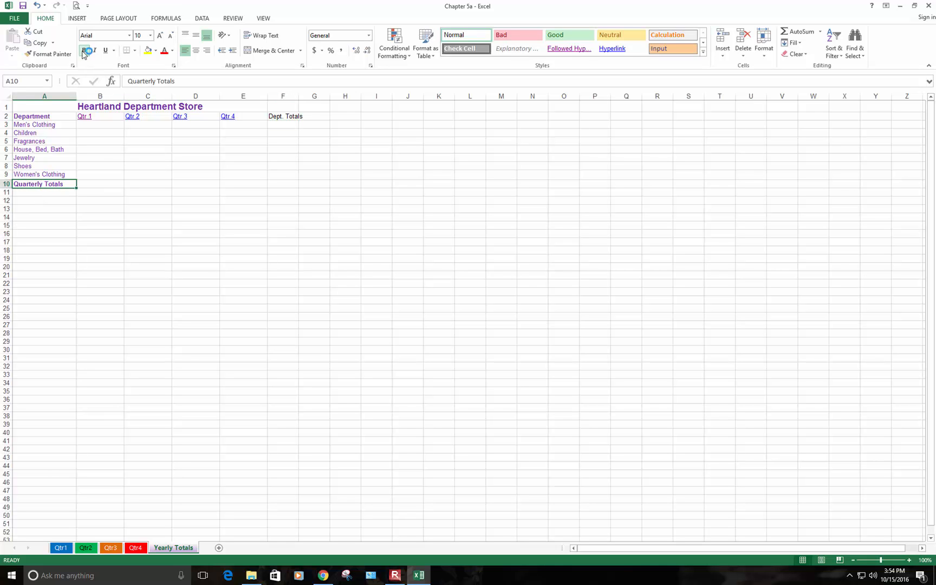
{"action": "left_click", "coordinate": [248, 51]}
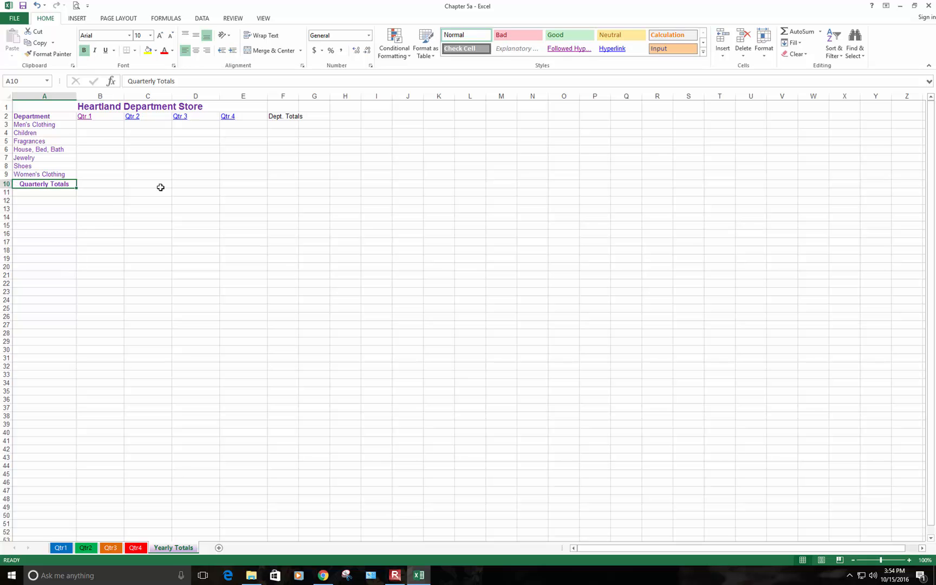
Make the Dept. Totals heading in F2 bold and set its font color to standard purple
{"action": "left_click", "coordinate": [282, 117]}
{"action": "left_click", "coordinate": [84, 50]}
{"action": "left_click", "coordinate": [172, 51]}
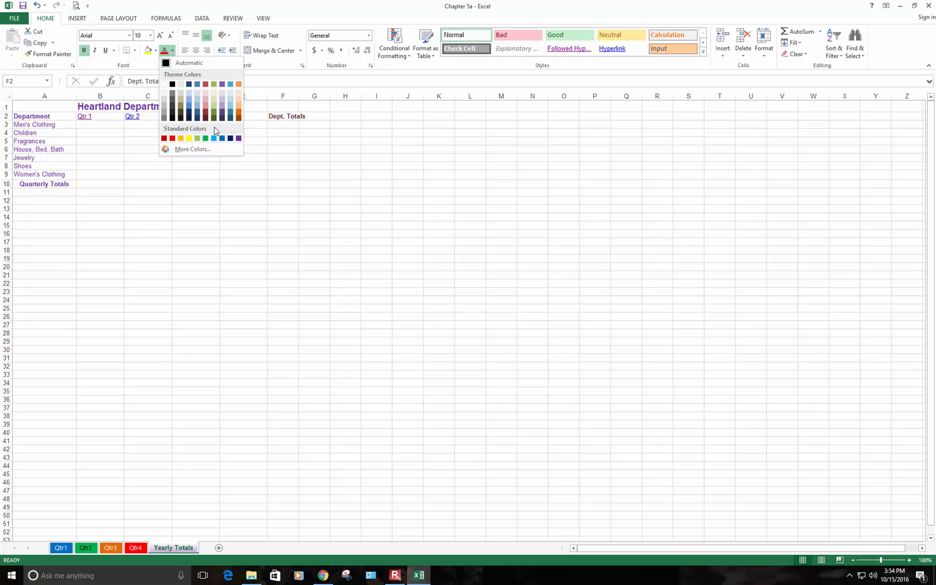
{"action": "left_click", "coordinate": [258, 156]}
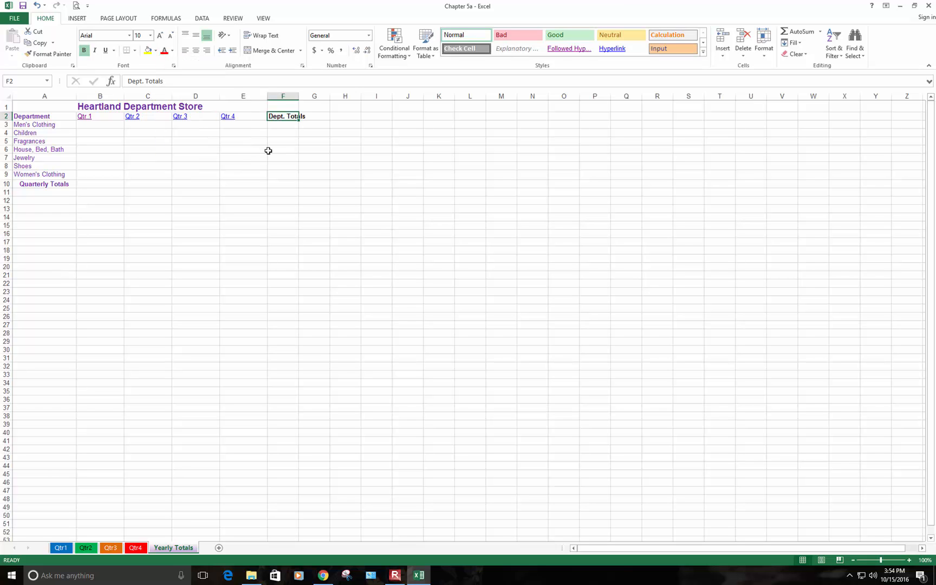
{"action": "left_click", "coordinate": [172, 51]}
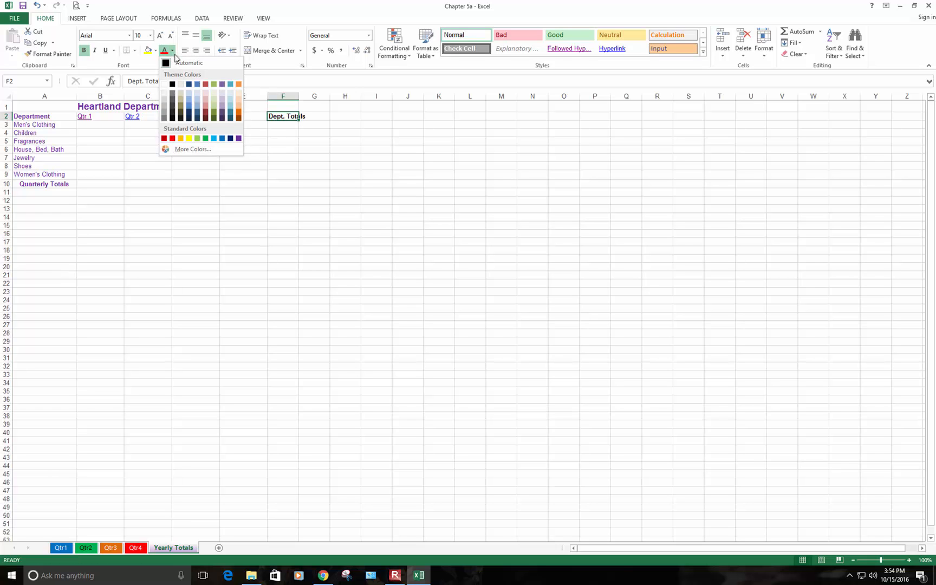
{"action": "left_click", "coordinate": [239, 139]}
{"action": "left_click", "coordinate": [271, 150]}
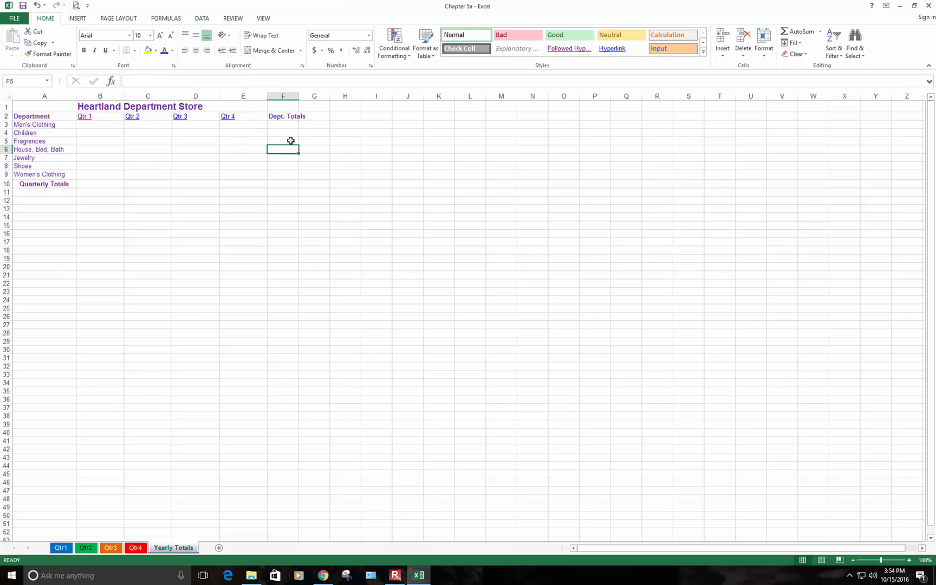
Set a larger column width for column F so the Dept. Totals heading fits
{"action": "left_click", "coordinate": [287, 96]}
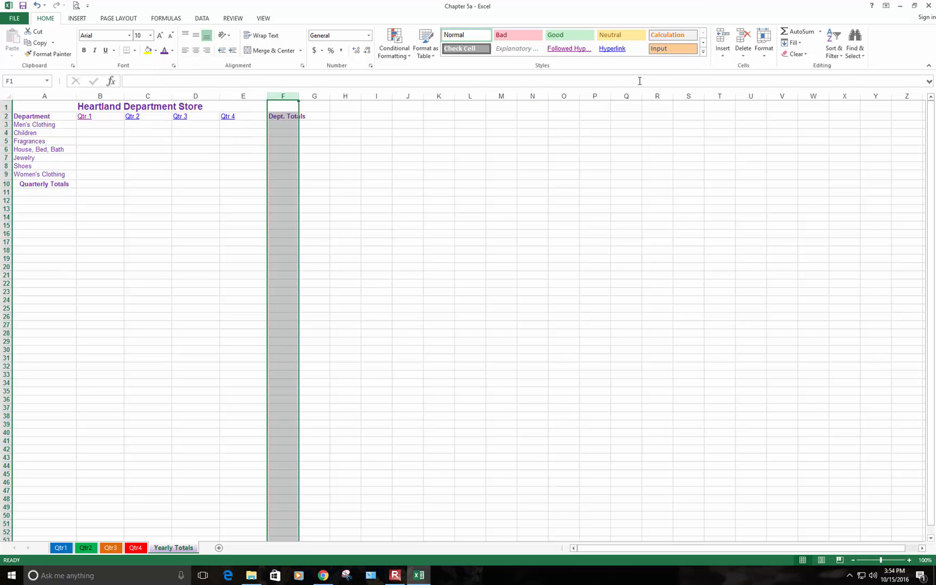
{"action": "left_click", "coordinate": [764, 48]}
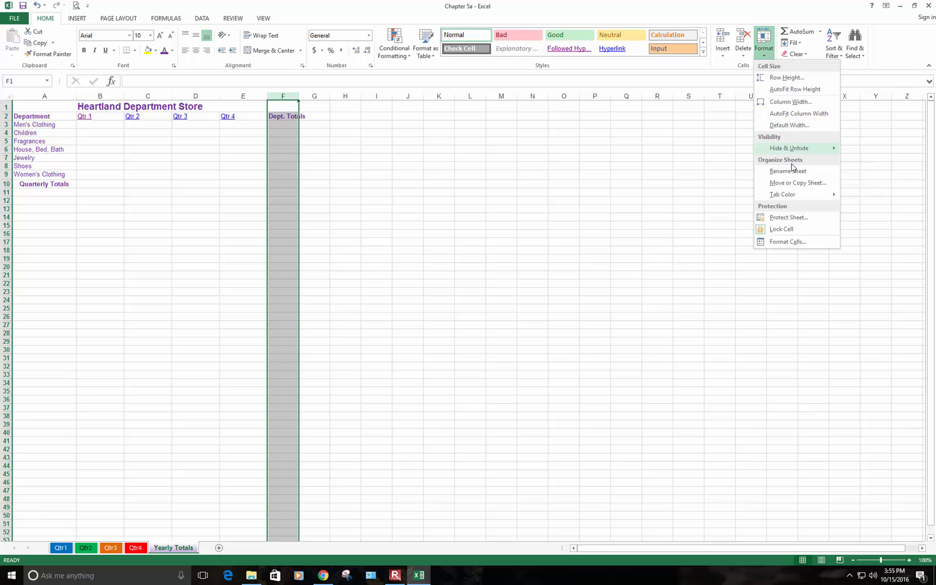
{"action": "left_click", "coordinate": [782, 102]}
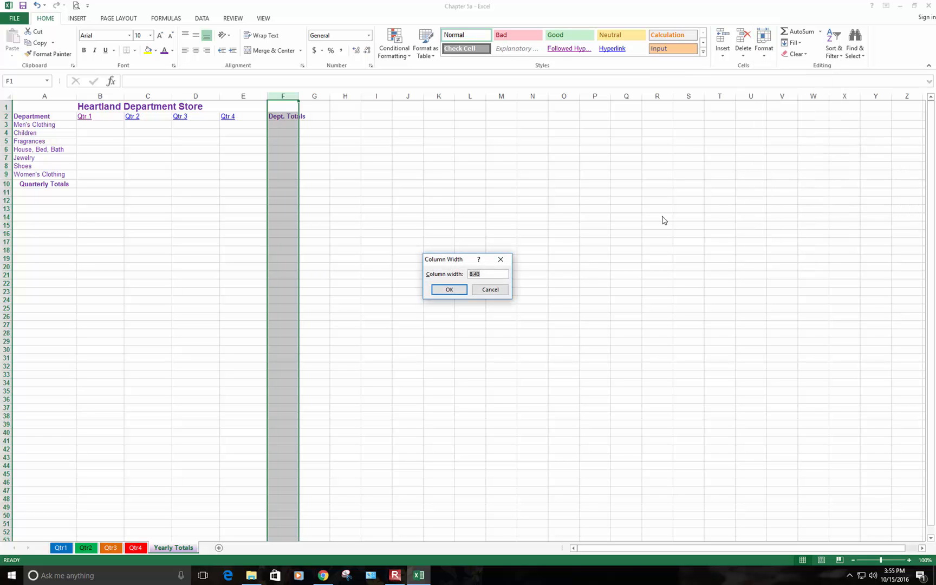
{"action": "type", "text": "1"}
{"action": "left_click", "coordinate": [449, 289]}
{"action": "left_click", "coordinate": [302, 240]}
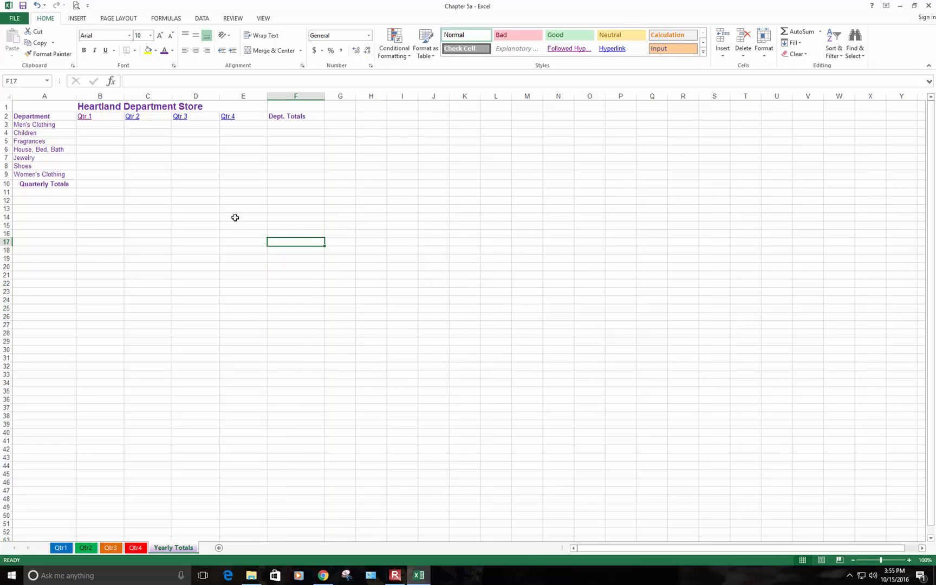
Check the Men's Clothing department total in E3 of the Qtr1 worksheet and return to Yearly Totals
{"action": "left_click", "coordinate": [186, 172]}
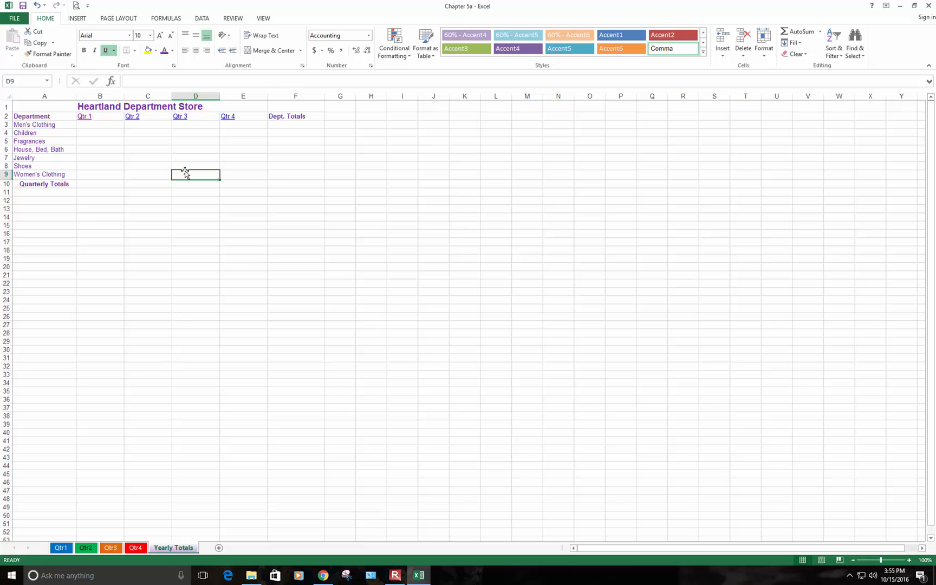
{"action": "left_click", "coordinate": [109, 124]}
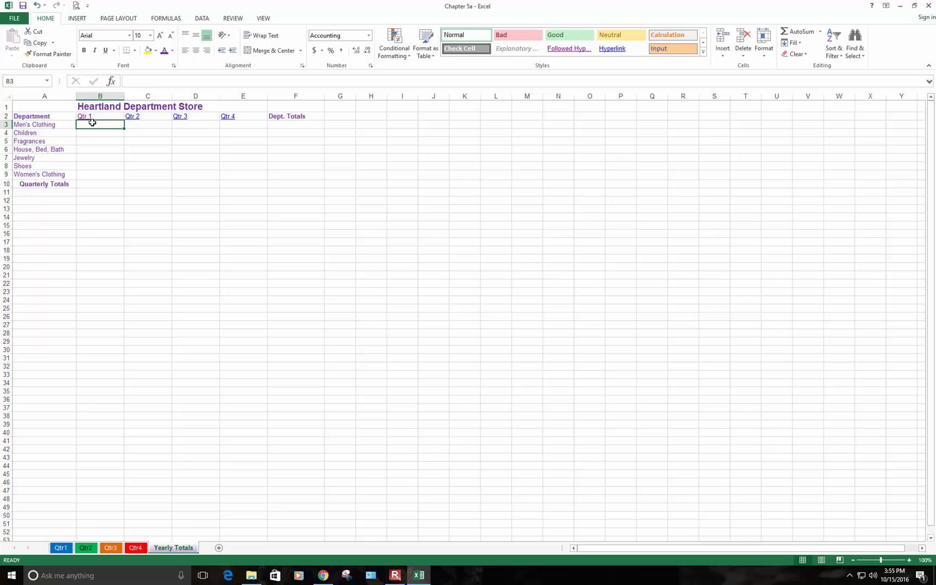
{"action": "left_click", "coordinate": [59, 548]}
{"action": "left_click", "coordinate": [229, 126]}
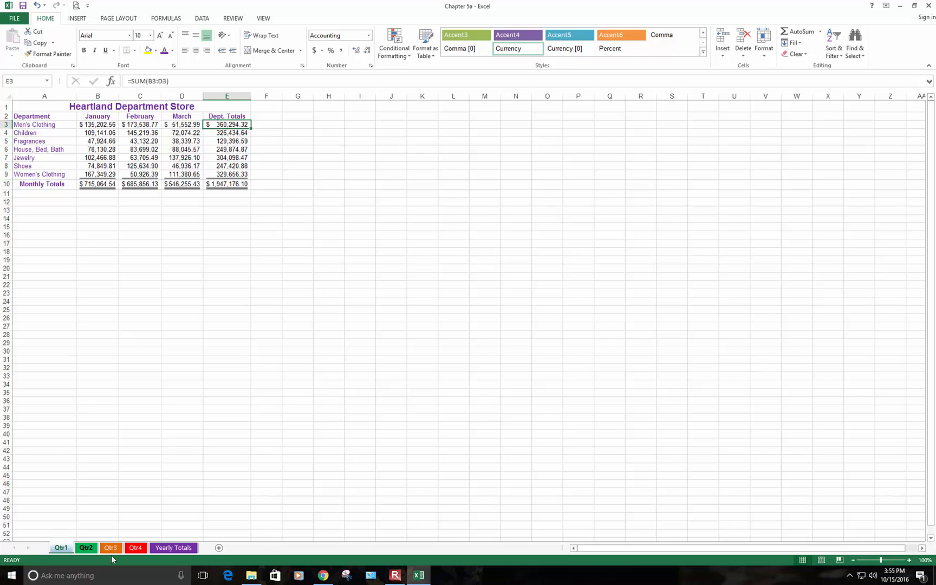
{"action": "left_click", "coordinate": [182, 550]}
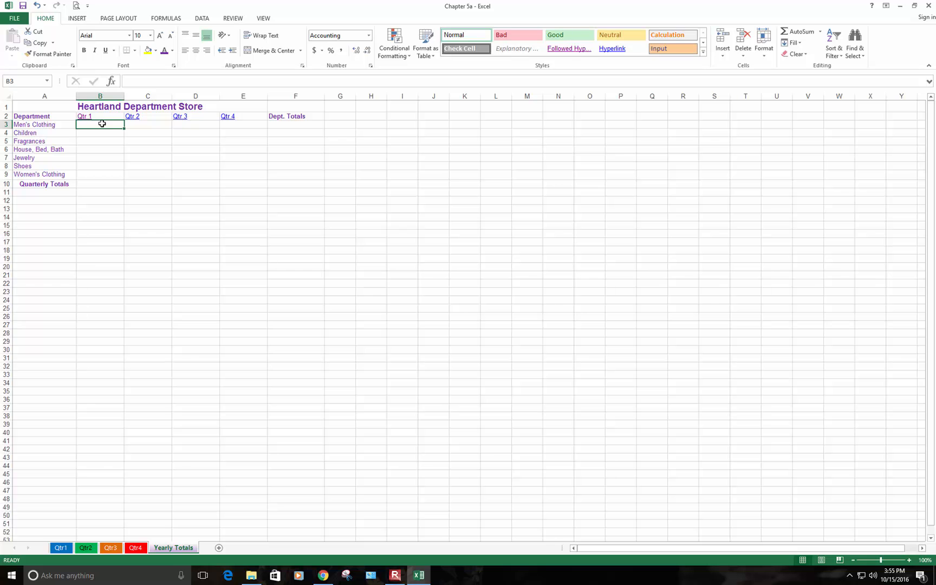
Link Men's Clothing cell B3 on Yearly Totals to E3 of the Qtr1 worksheet, and open the formula for inspection
{"action": "type", "text": "="}
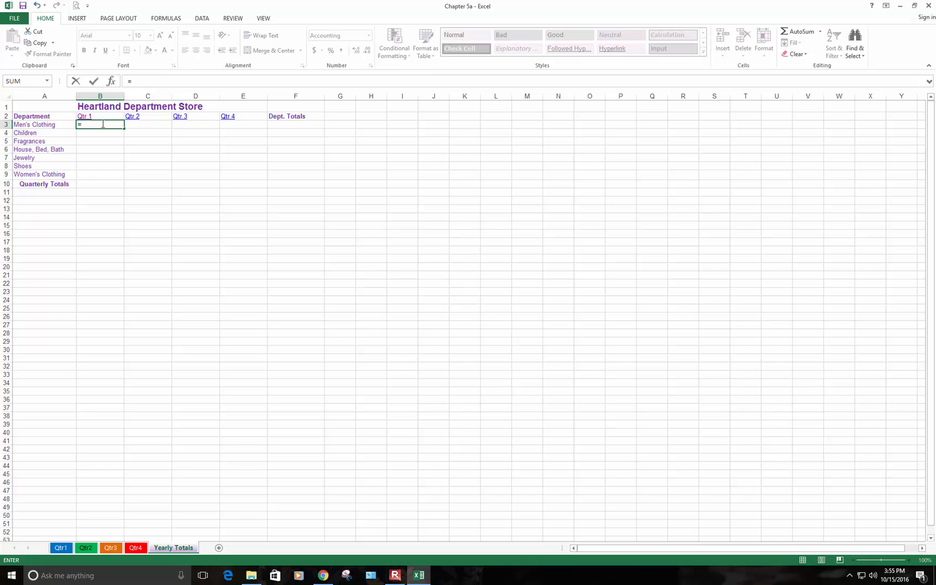
{"action": "left_click", "coordinate": [61, 548]}
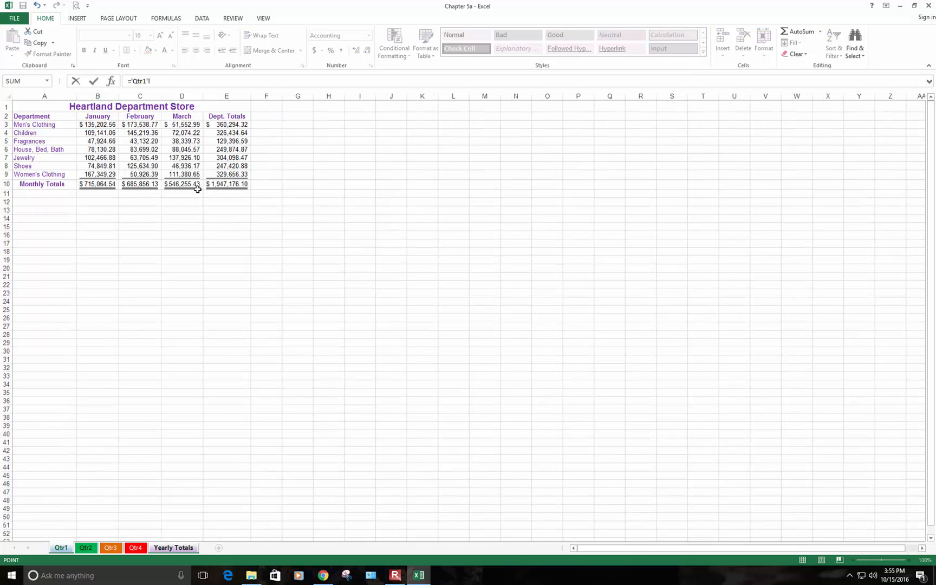
{"action": "left_click", "coordinate": [219, 125]}
{"action": "key", "text": "Return"}
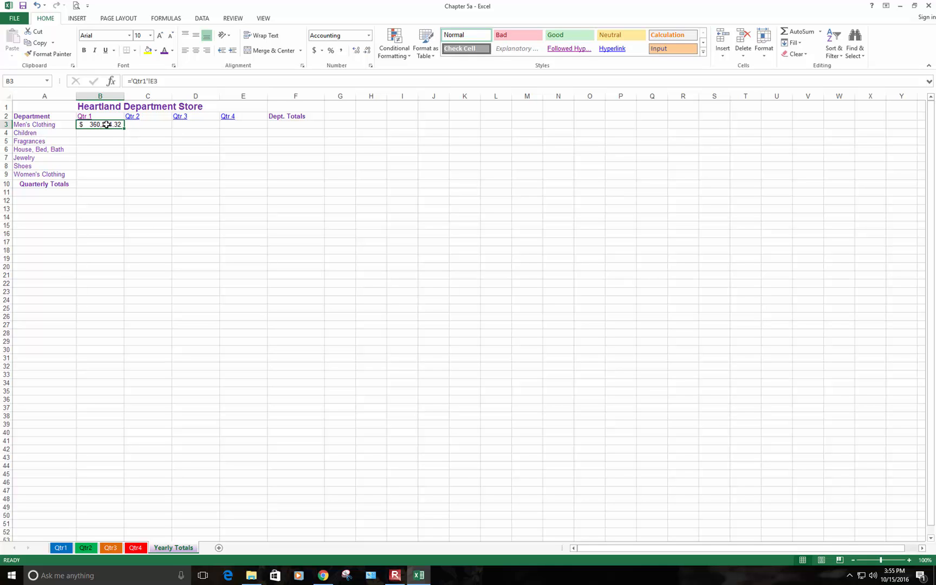
{"action": "left_click", "coordinate": [154, 80]}
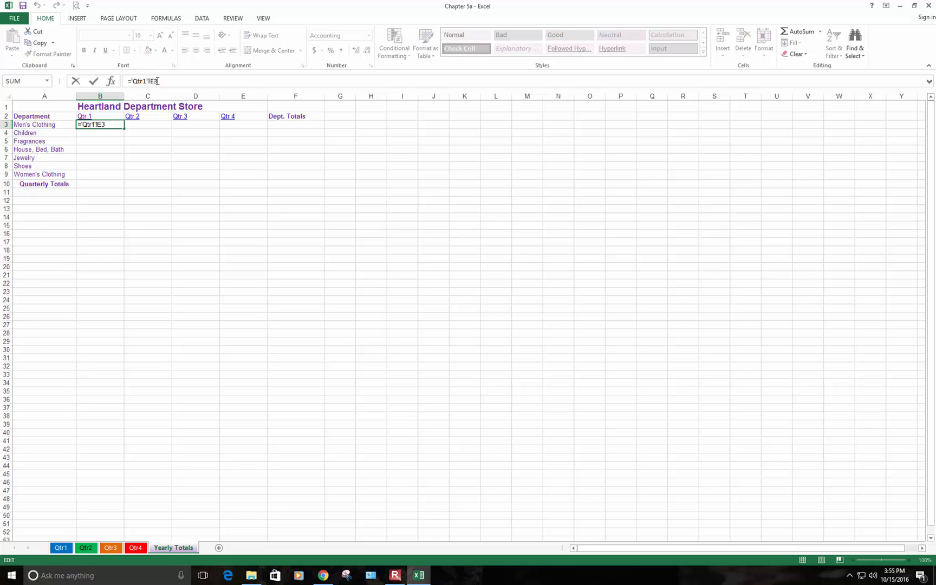
Close the B3 formula and compare the linked Men's Clothing total with the Qtr1 worksheet, returning to Yearly Totals
{"action": "left_click", "coordinate": [100, 165]}
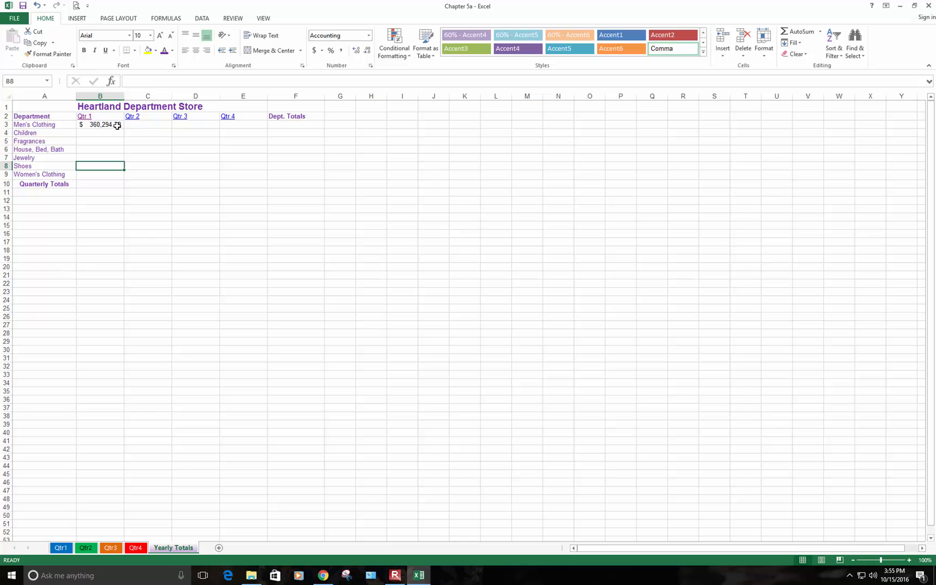
{"action": "left_click", "coordinate": [117, 125]}
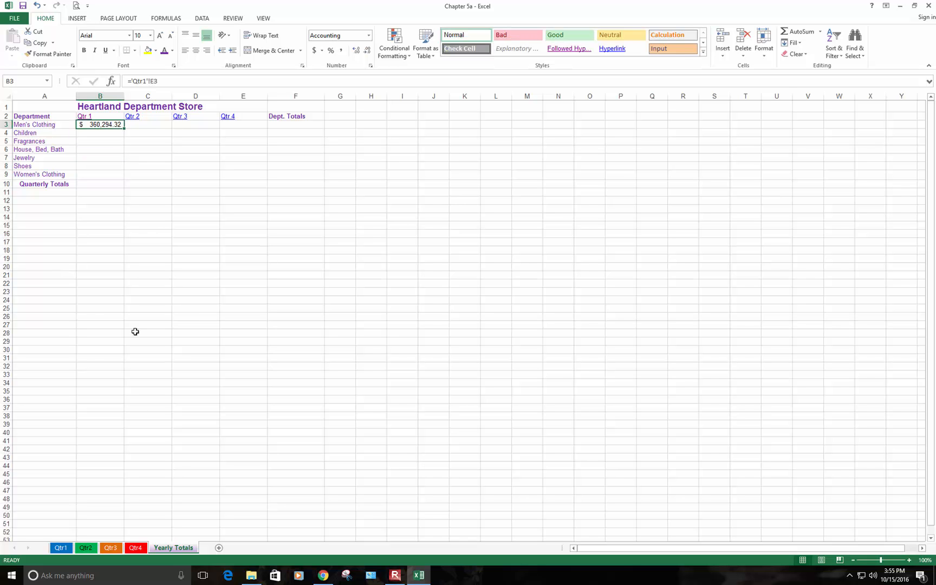
{"action": "left_click", "coordinate": [61, 548]}
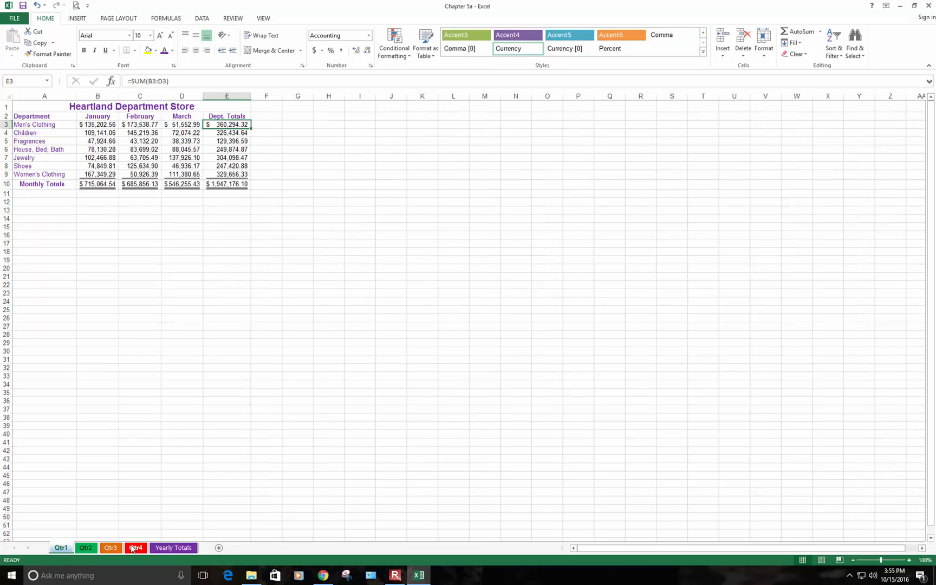
{"action": "left_click", "coordinate": [172, 548]}
{"action": "left_click", "coordinate": [122, 351]}
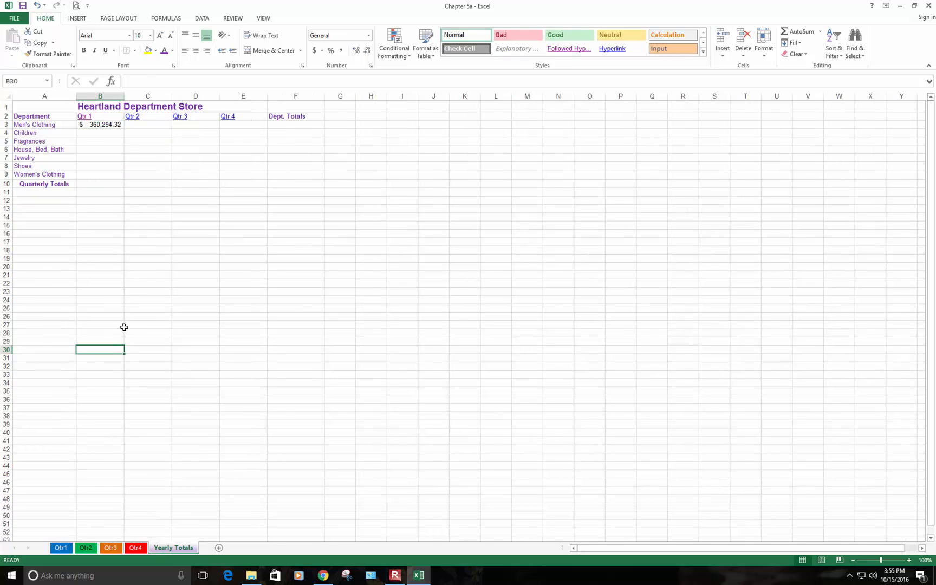
Fill the B3 link formula down through B10 to bring in the remaining Qtr 1 department totals and quarterly total
{"action": "left_click", "coordinate": [105, 132]}
{"action": "left_click", "coordinate": [104, 141]}
{"action": "left_click", "coordinate": [104, 150]}
{"action": "left_click", "coordinate": [99, 126]}
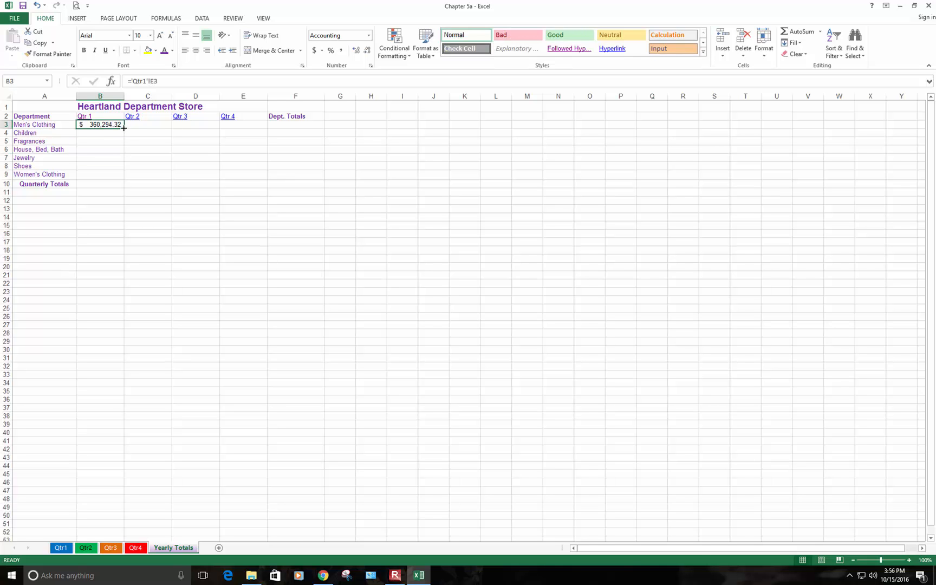
{"action": "left_click_drag", "start_coordinate": [124, 128], "coordinate": [126, 186]}
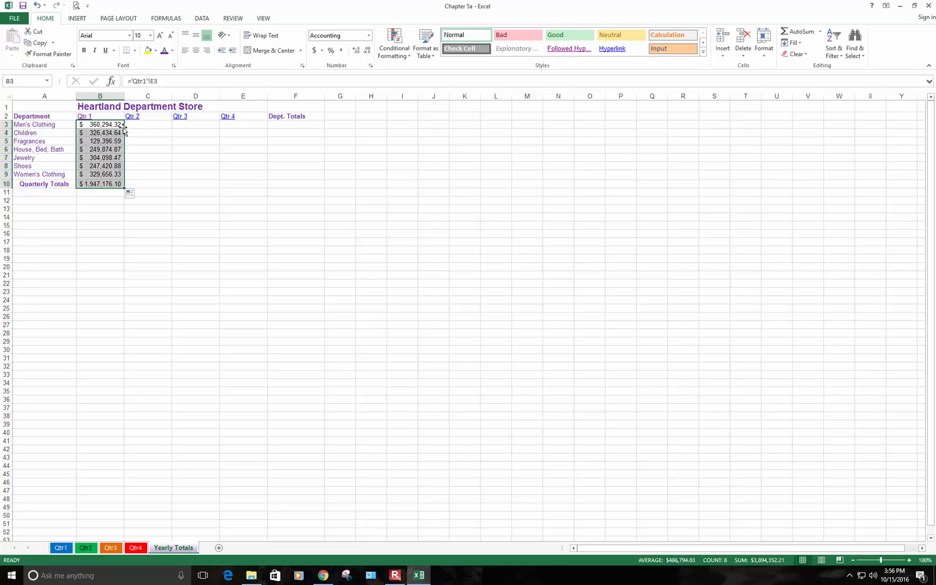
{"action": "left_click", "coordinate": [73, 227]}
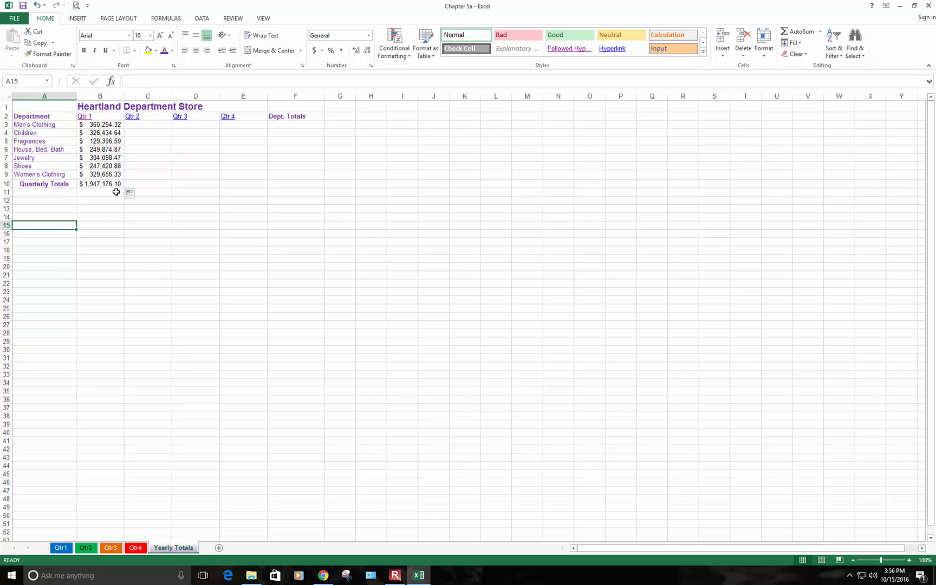
Inspect the filled link formulas in the Qtr 1 column from B4 to B7
{"action": "left_click", "coordinate": [105, 133]}
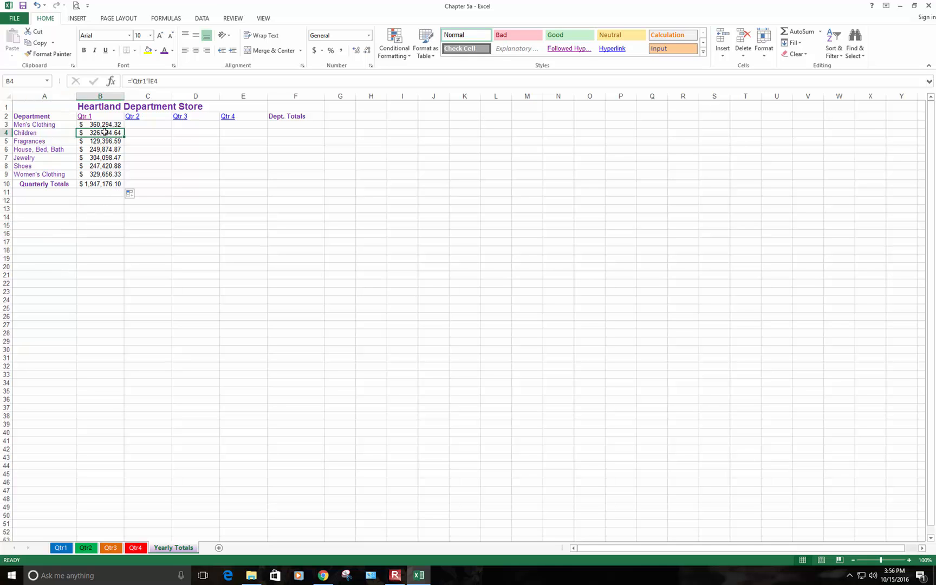
{"action": "left_click", "coordinate": [104, 141]}
{"action": "left_click", "coordinate": [105, 150]}
{"action": "left_click", "coordinate": [103, 158]}
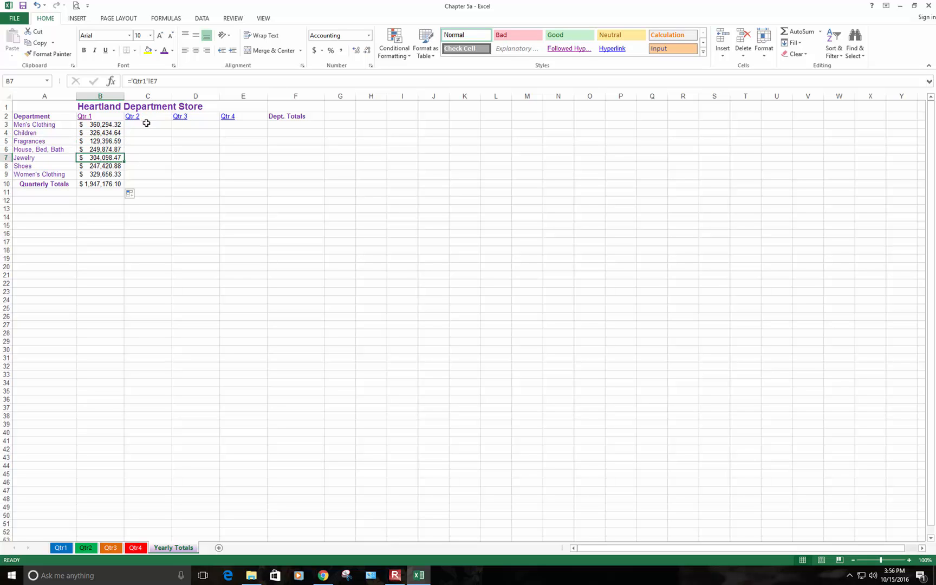
Link Men's Clothing cell C3 on Yearly Totals to E3 of the Qtr2 worksheet
{"action": "left_click", "coordinate": [147, 125]}
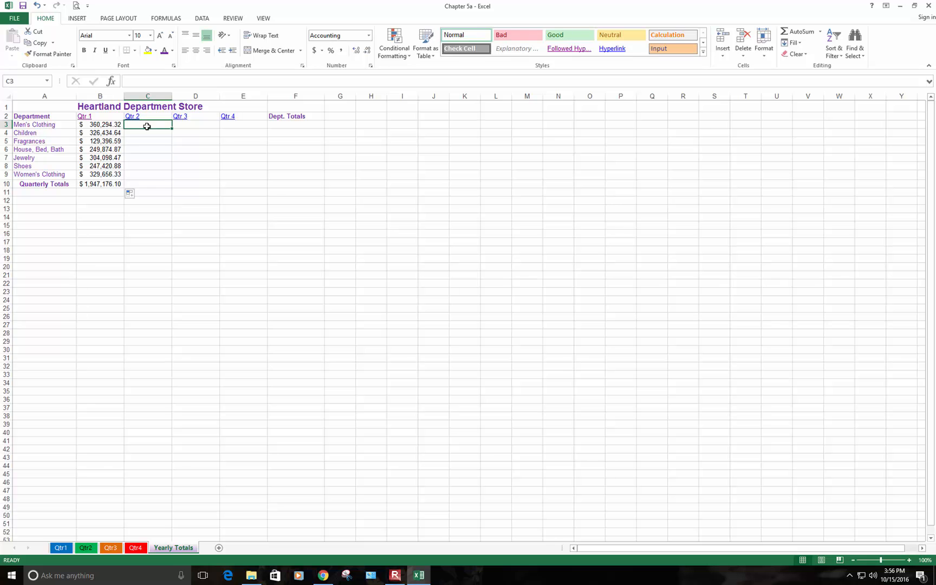
{"action": "type", "text": "="}
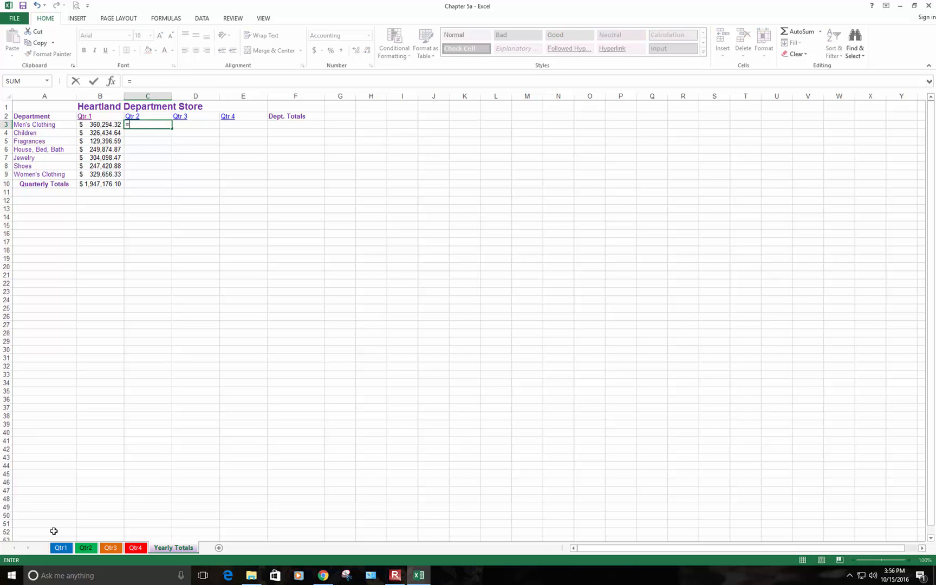
{"action": "left_click", "coordinate": [84, 548]}
{"action": "left_click", "coordinate": [241, 125]}
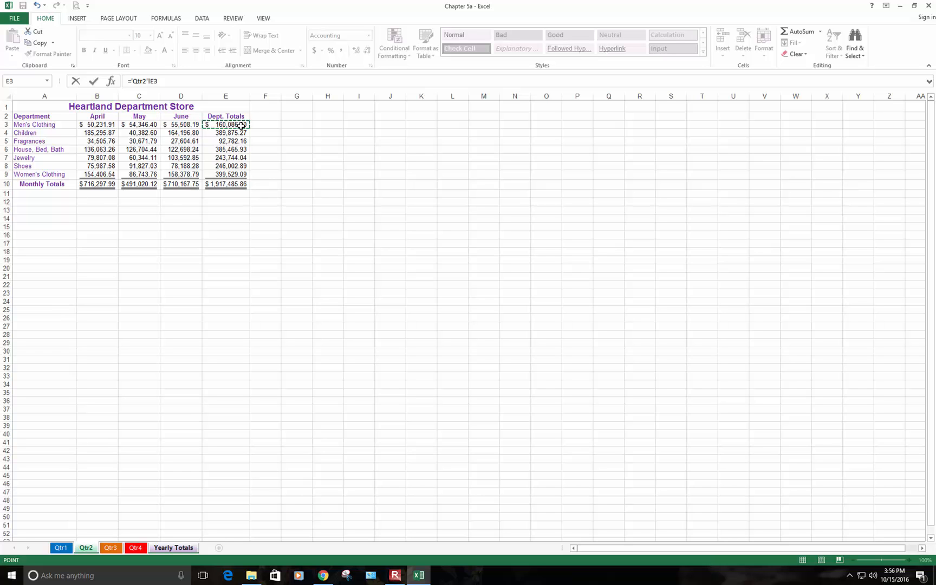
{"action": "key", "text": "Return"}
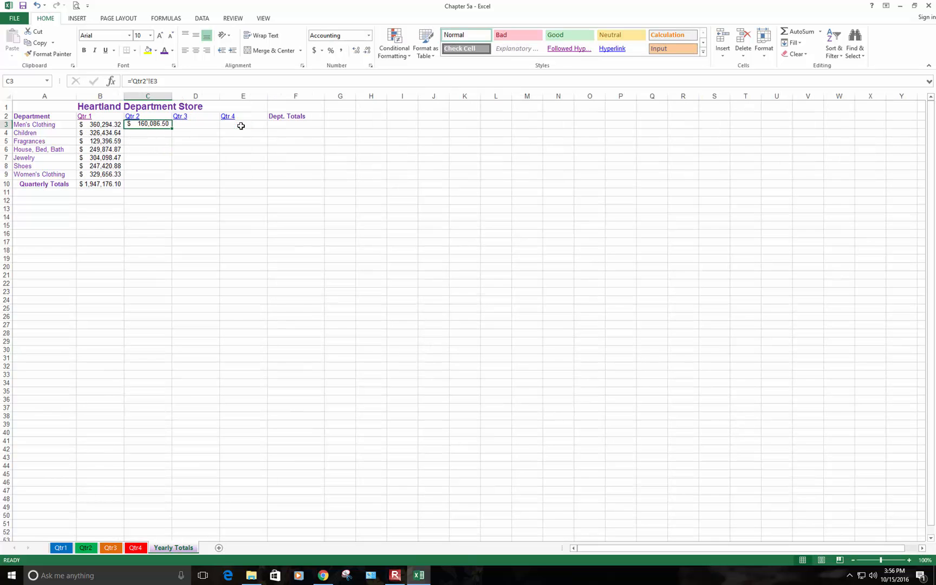
Fill the C3 link formula down through C10 for the remaining Qtr 2 totals
{"action": "left_click", "coordinate": [152, 142]}
{"action": "left_click", "coordinate": [166, 126]}
{"action": "double_click", "coordinate": [172, 128]}
{"action": "left_click", "coordinate": [184, 155]}
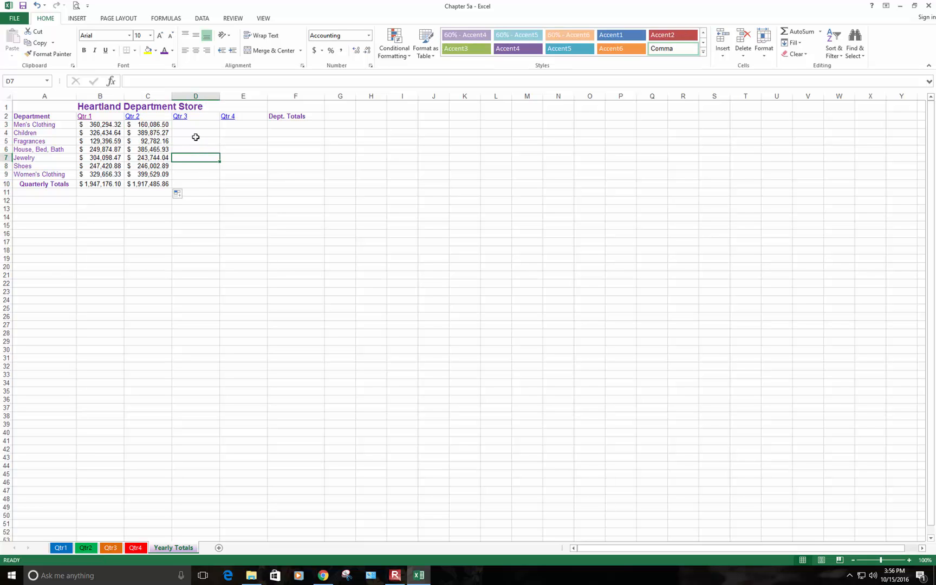
Link D3 on Yearly Totals to E3 of the Qtr3 worksheet and fill the formula down through D10
{"action": "left_click", "coordinate": [184, 124]}
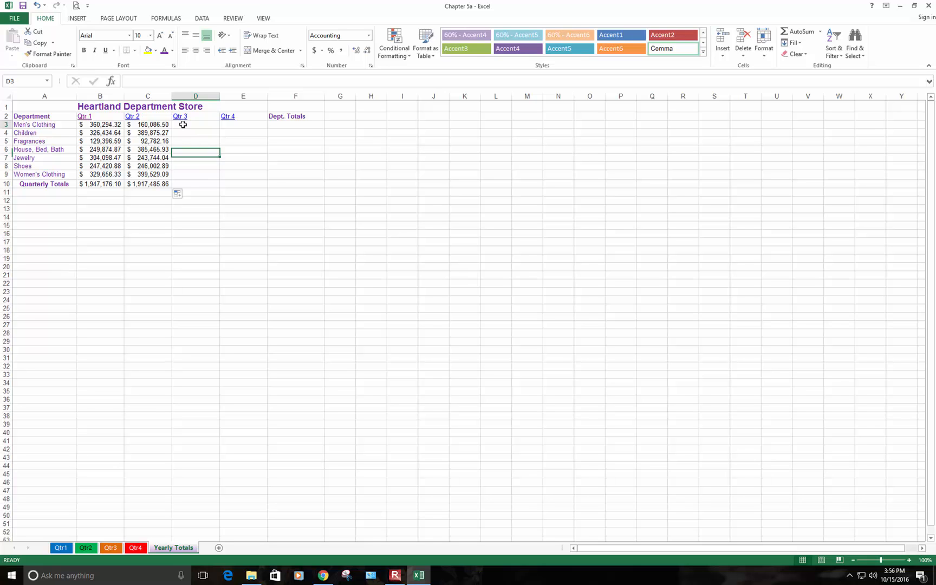
{"action": "type", "text": "="}
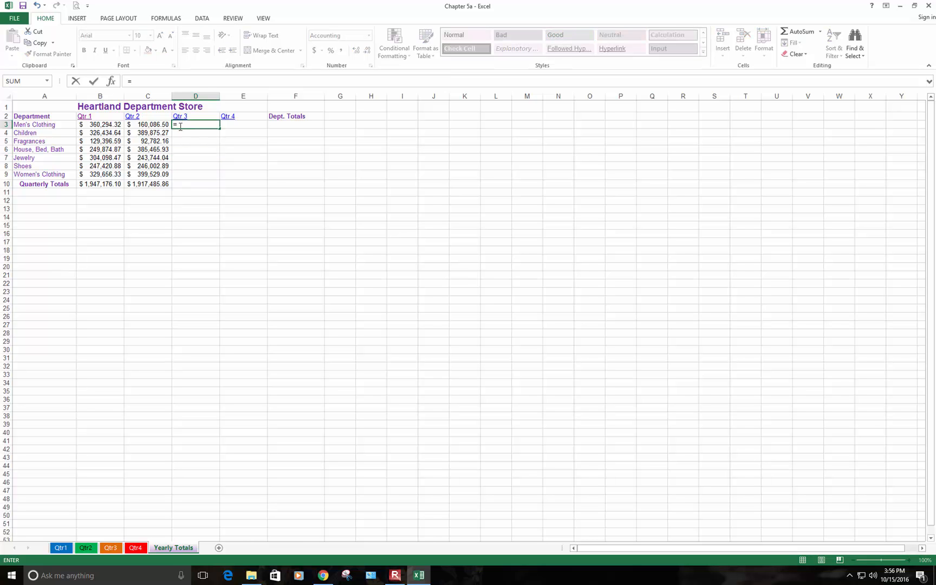
{"action": "left_click", "coordinate": [110, 548]}
{"action": "left_click", "coordinate": [216, 124]}
{"action": "key", "text": "Return"}
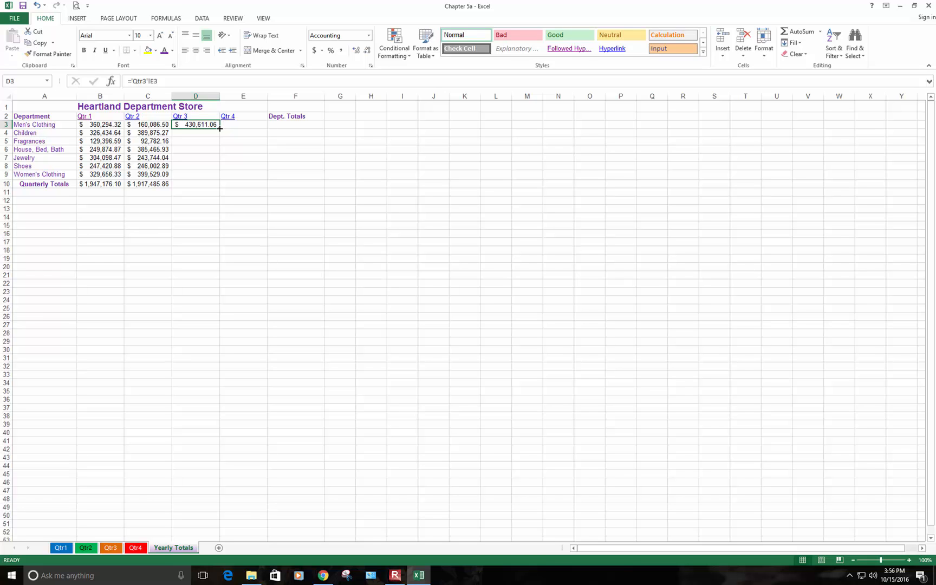
{"action": "left_click_drag", "start_coordinate": [220, 127], "coordinate": [220, 187]}
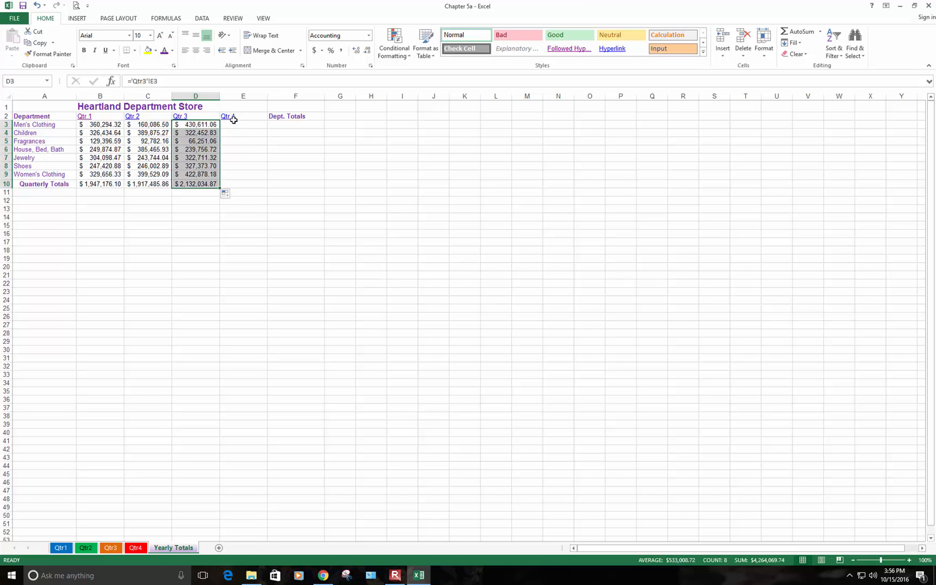
Link Men's Clothing cell E3 on Yearly Totals to E3 of the Qtr4 worksheet
{"action": "left_click", "coordinate": [237, 125]}
{"action": "type", "text": "="}
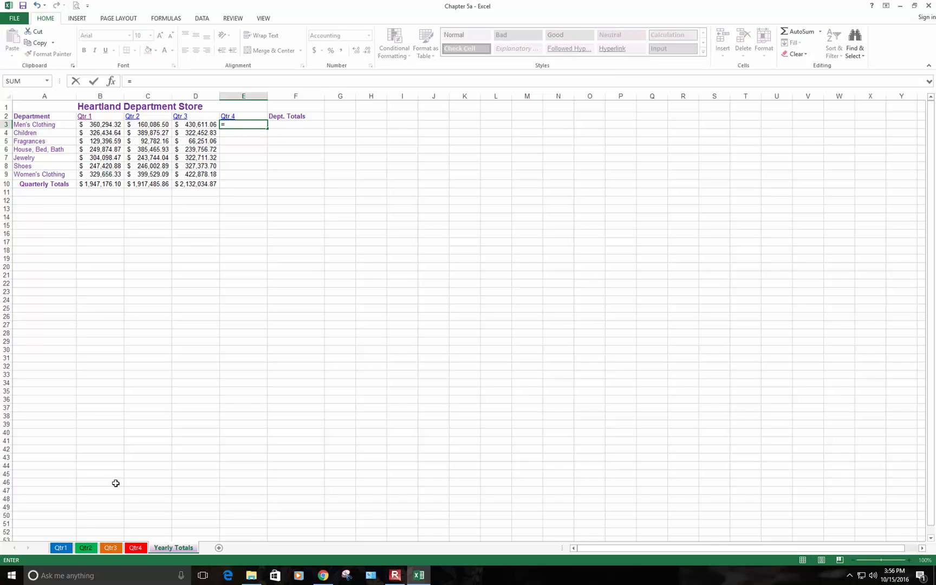
{"action": "left_click", "coordinate": [135, 548]}
{"action": "left_click", "coordinate": [231, 125]}
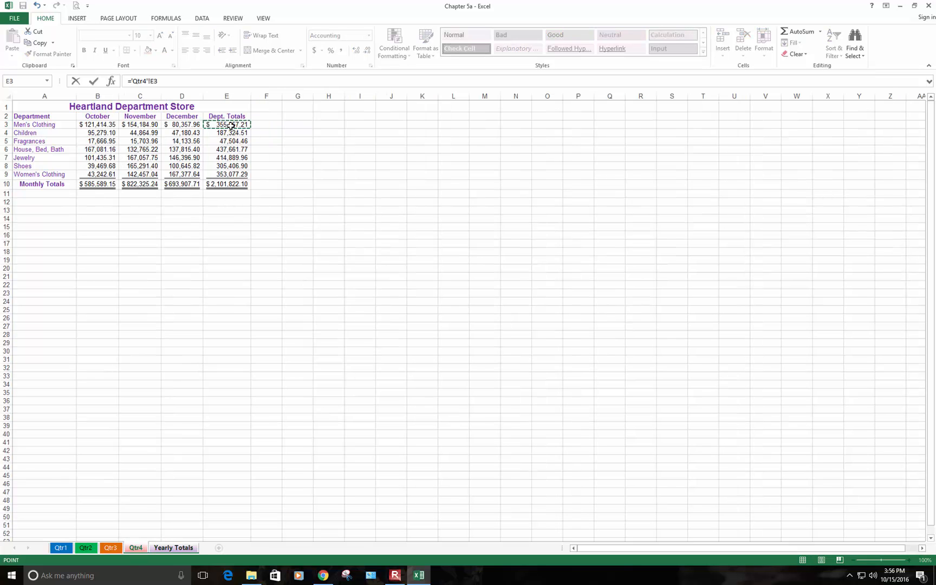
{"action": "key", "text": "Return"}
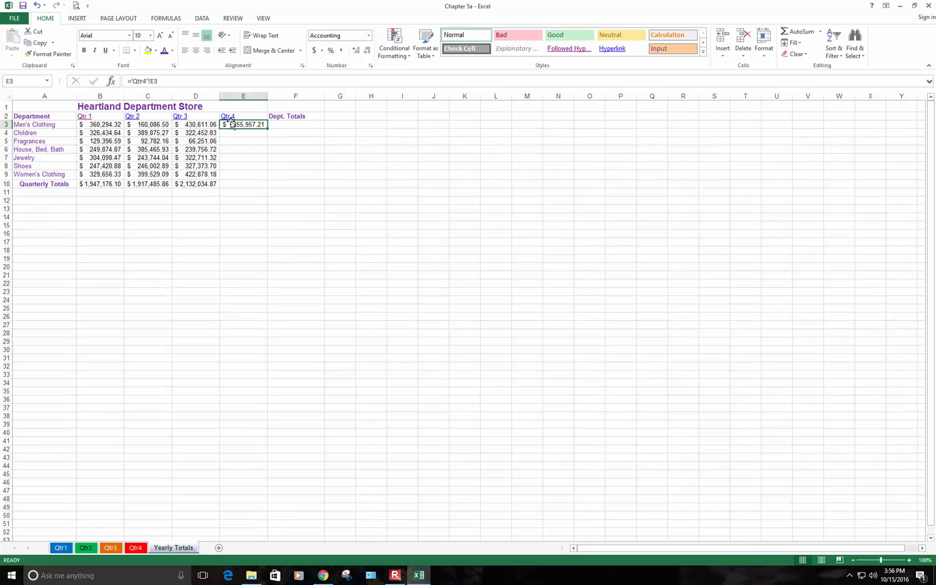
Fill the E3 link formula down through E10 for the remaining Qtr 4 totals
{"action": "left_click", "coordinate": [229, 140]}
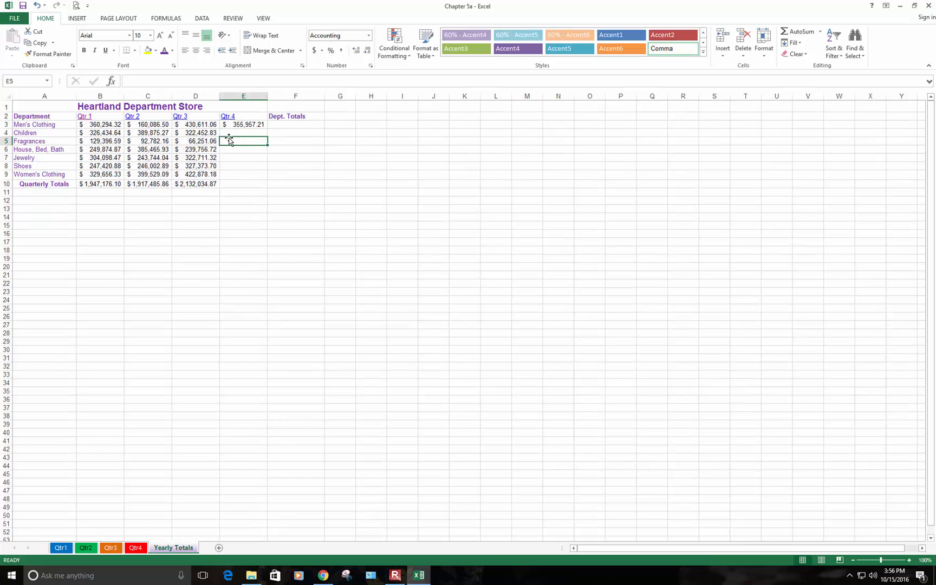
{"action": "left_click", "coordinate": [265, 126]}
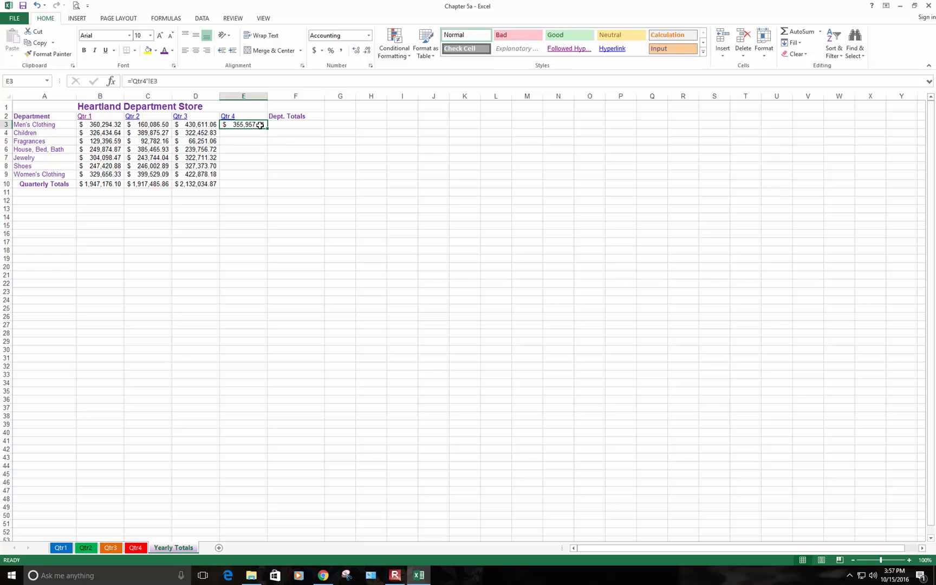
{"action": "left_click_drag", "start_coordinate": [266, 127], "coordinate": [268, 185]}
{"action": "left_click", "coordinate": [216, 223]}
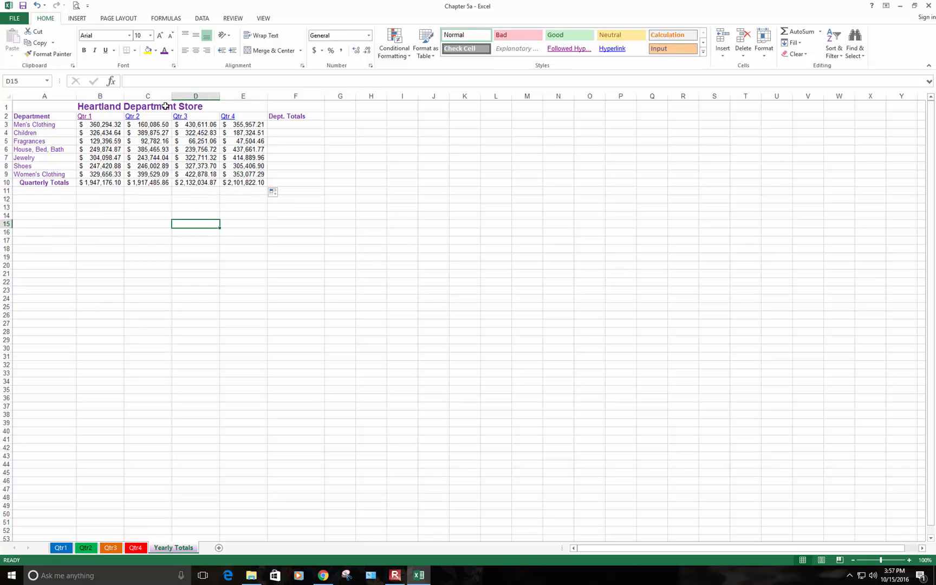
Inspect the link formulas in the Qtr 4 column, check them against the Qtr4 worksheet, and return to Yearly Totals
{"action": "left_click", "coordinate": [253, 143]}
{"action": "left_click", "coordinate": [245, 157]}
{"action": "left_click", "coordinate": [247, 177]}
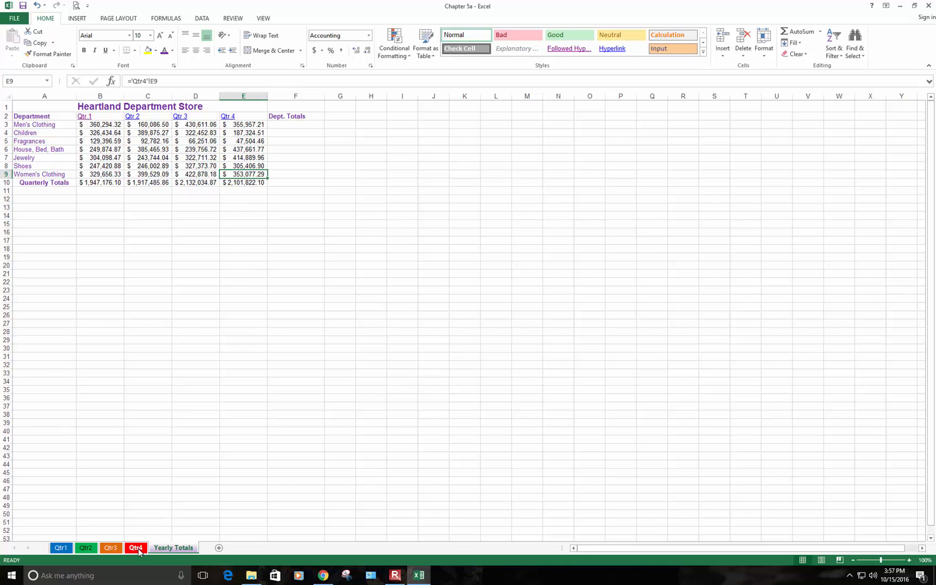
{"action": "left_click", "coordinate": [136, 547]}
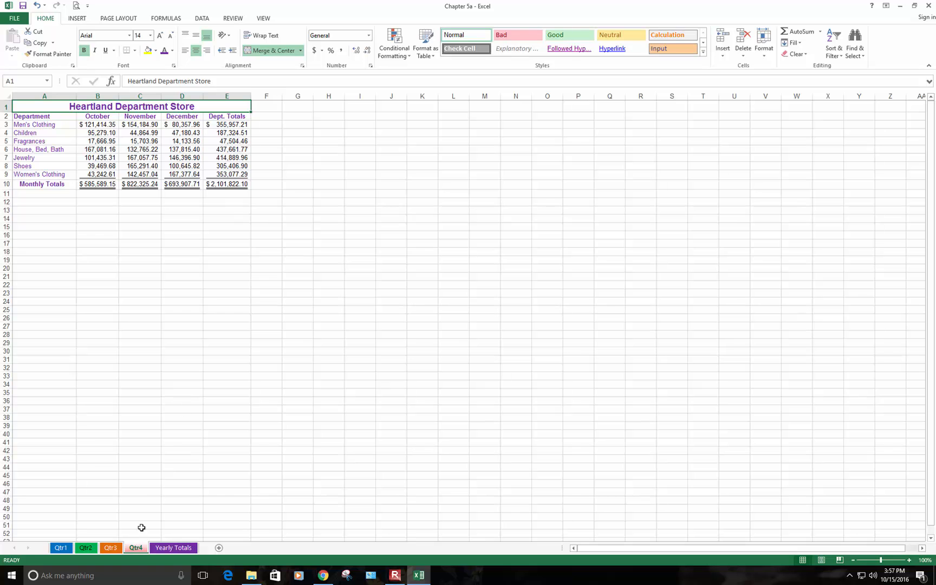
{"action": "left_click", "coordinate": [173, 548]}
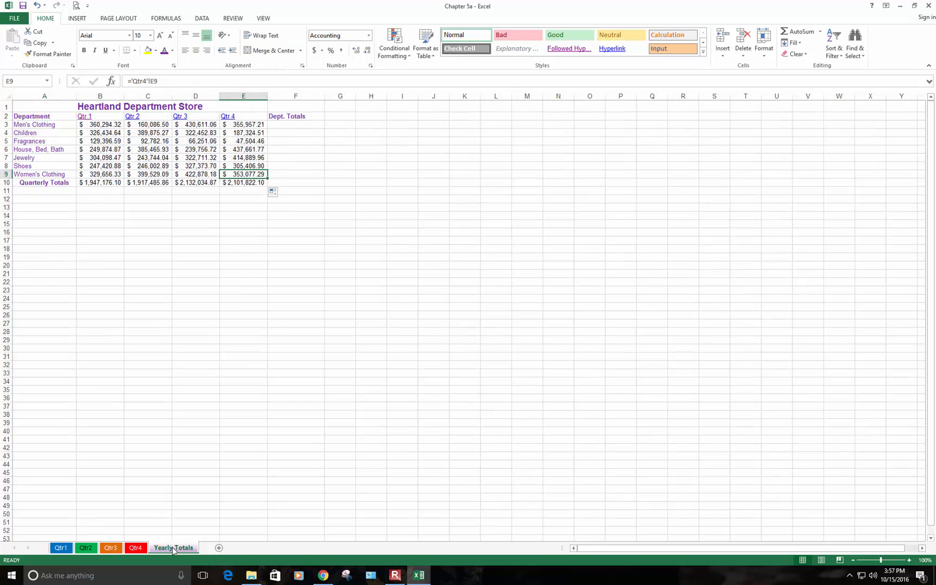
{"action": "left_click", "coordinate": [242, 239]}
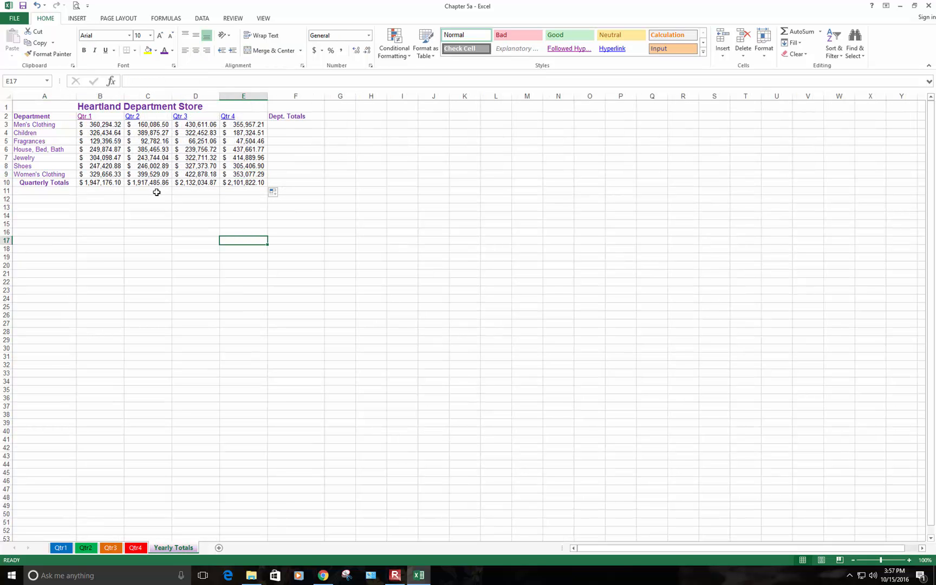
Apply the Comma style to the Children through Women's Clothing totals in B4:E9
{"action": "left_click_drag", "start_coordinate": [97, 132], "coordinate": [232, 175]}
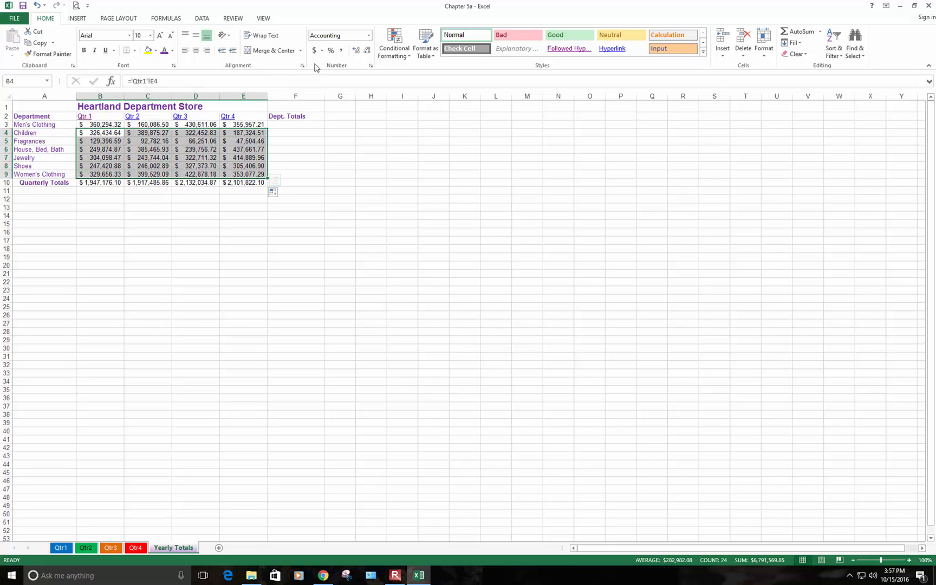
{"action": "left_click", "coordinate": [341, 51]}
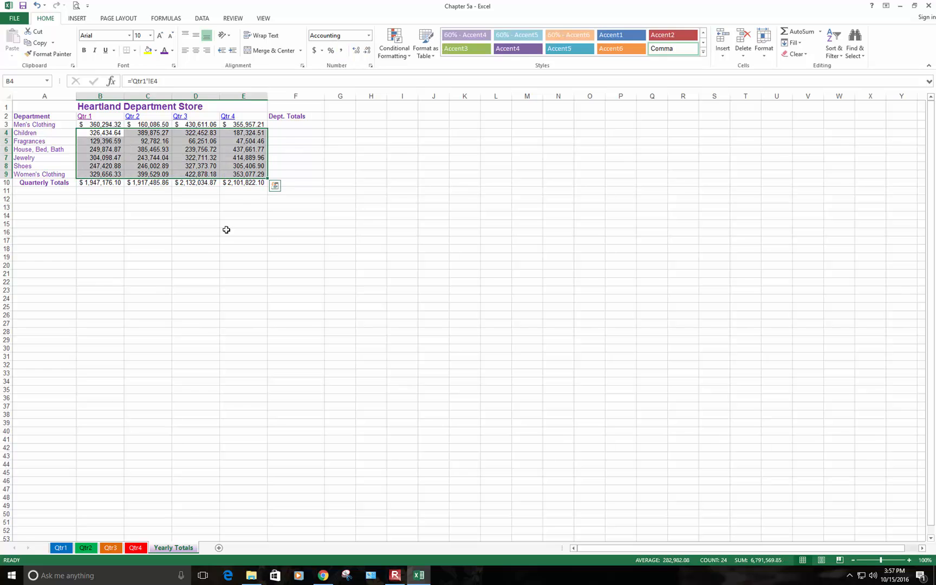
{"action": "left_click", "coordinate": [199, 239]}
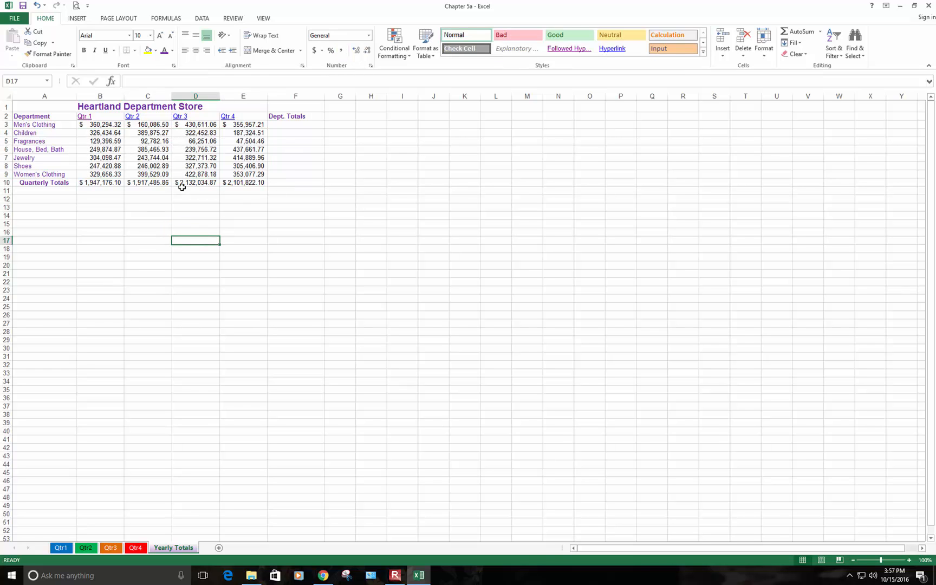
Apply a single underline to the Women's Clothing totals in B9:E9
{"action": "left_click_drag", "start_coordinate": [85, 175], "coordinate": [244, 175]}
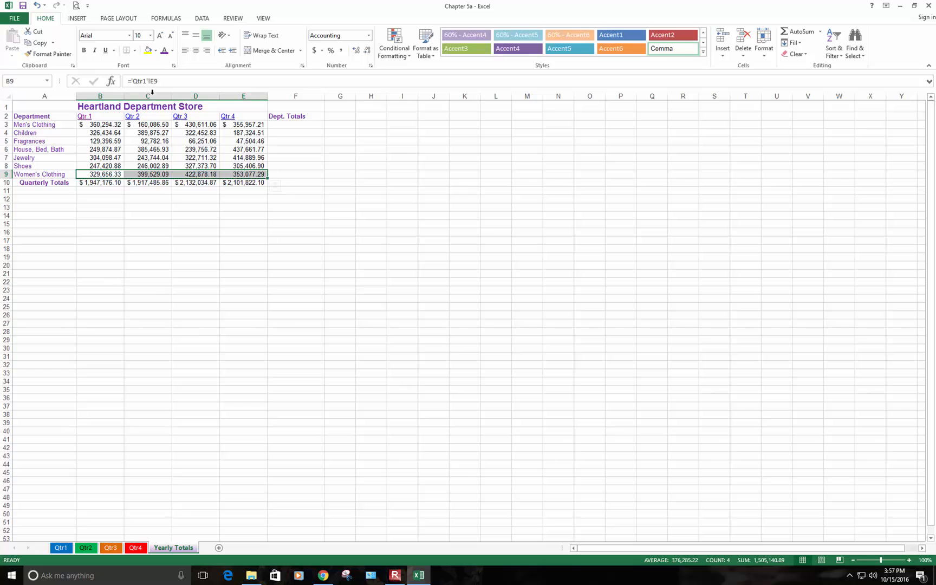
{"action": "left_click", "coordinate": [105, 51]}
{"action": "left_click", "coordinate": [114, 206]}
Apply a double underline to the Quarterly Totals in B10:E10
{"action": "left_click_drag", "start_coordinate": [101, 184], "coordinate": [254, 184]}
{"action": "left_click", "coordinate": [114, 51]}
{"action": "left_click", "coordinate": [123, 78]}
{"action": "left_click", "coordinate": [159, 277]}
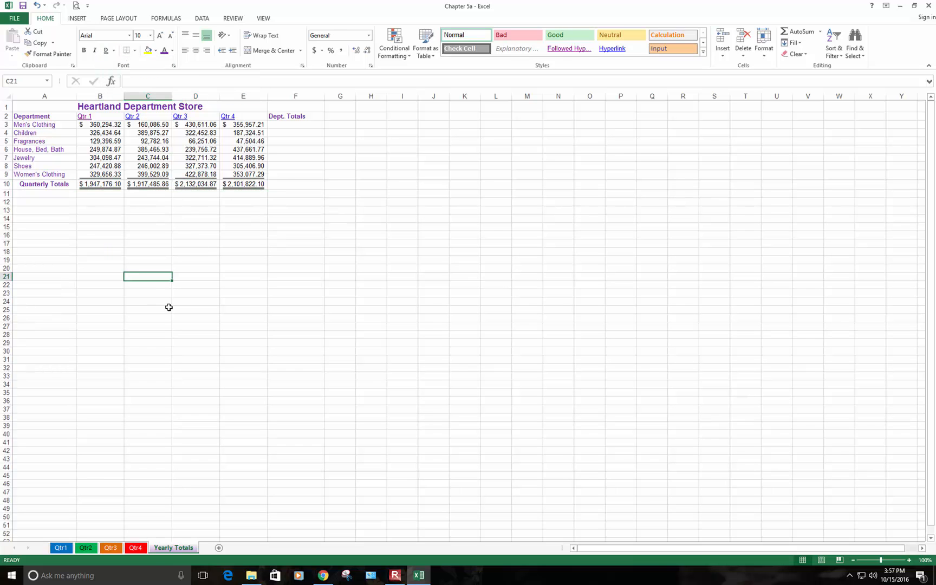
Look over the Qtr4 and Qtr3 worksheets for comparison and return to Yearly Totals
{"action": "left_click", "coordinate": [136, 548]}
{"action": "left_click", "coordinate": [117, 549]}
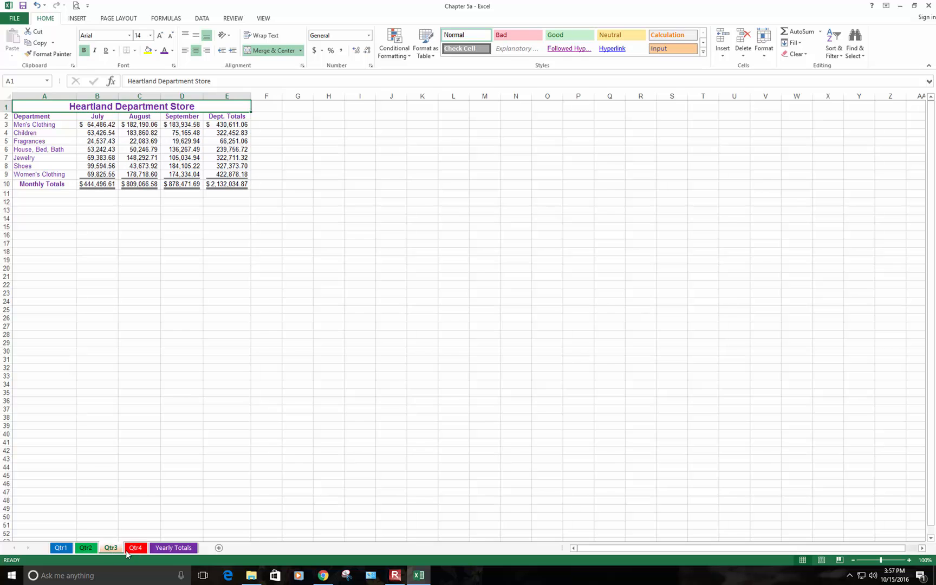
{"action": "left_click", "coordinate": [162, 548]}
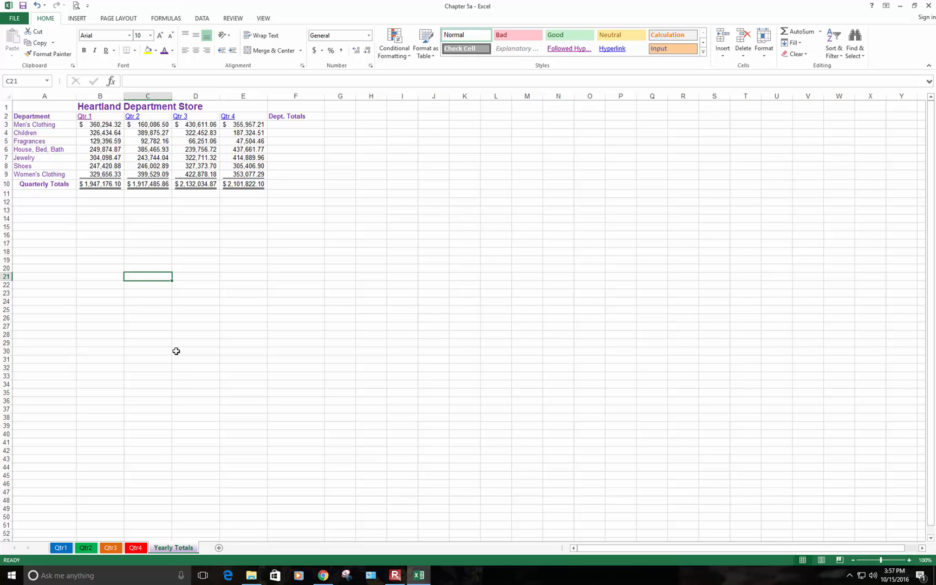
Compare the House, Bed, Bath link formula in C6 with its source cell E6 on the Qtr2 worksheet, returning to Yearly Totals
{"action": "left_click", "coordinate": [137, 219]}
{"action": "left_click", "coordinate": [148, 149]}
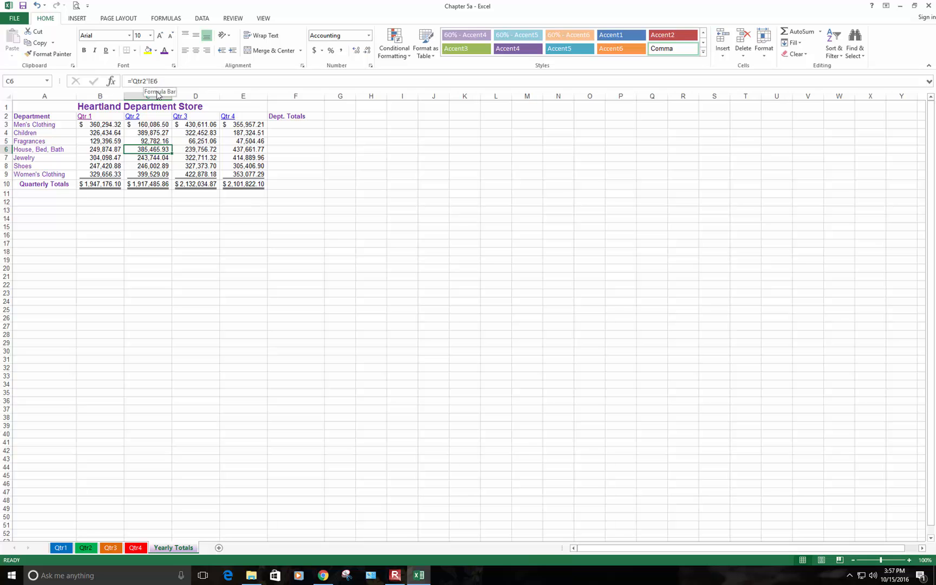
{"action": "left_click", "coordinate": [86, 548]}
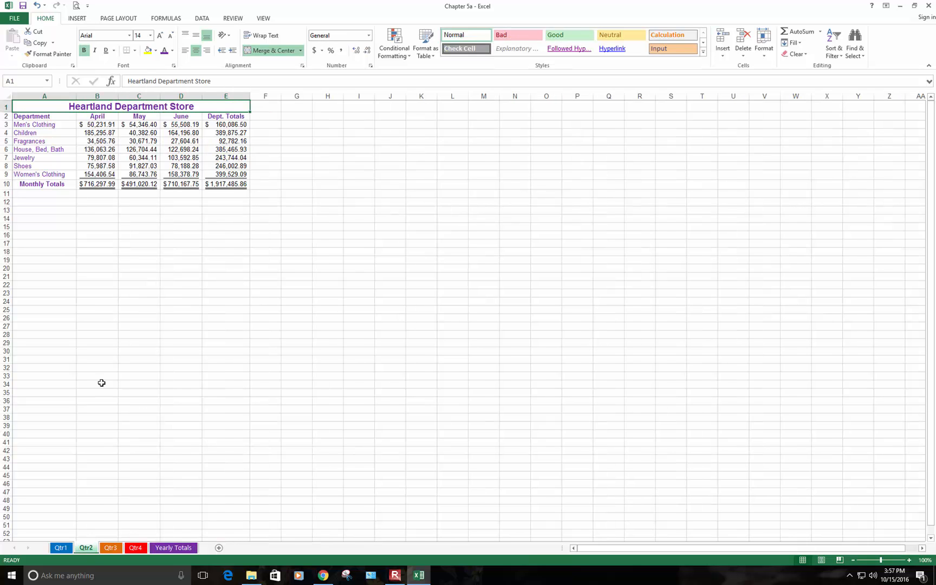
{"action": "left_click", "coordinate": [235, 151]}
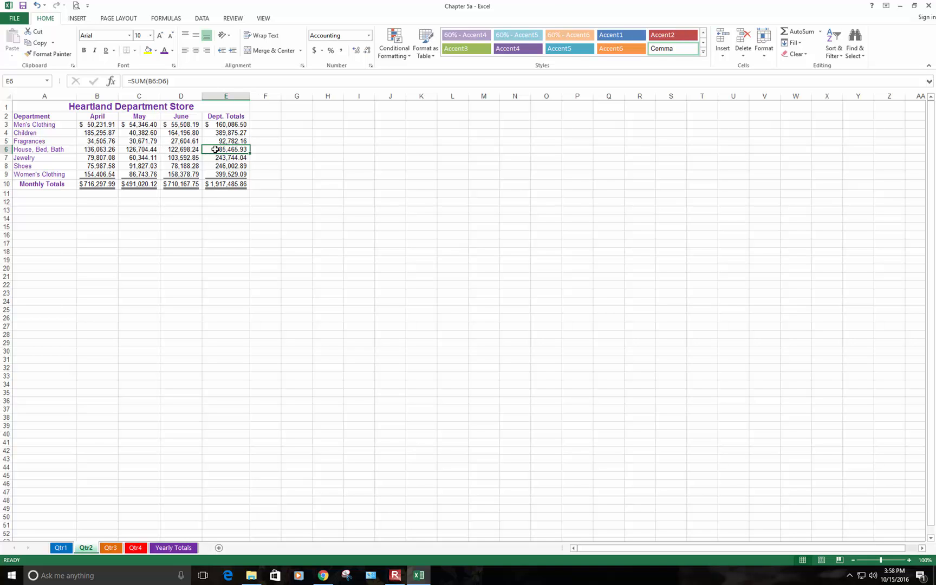
{"action": "left_click", "coordinate": [180, 551]}
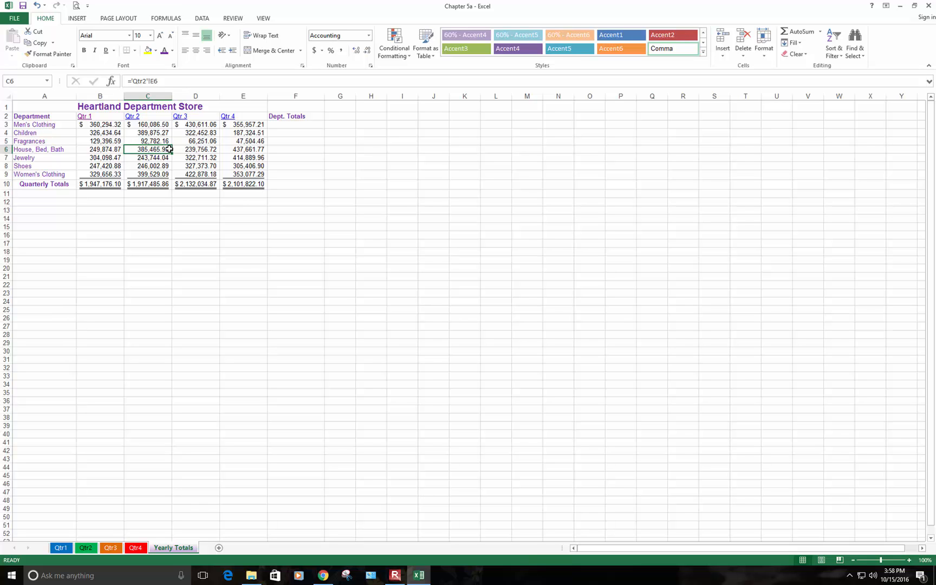
Review the Men's Clothing link formulas in B3:E3 and the empty cells of the Dept. Totals column
{"action": "left_click", "coordinate": [250, 261]}
{"action": "left_click", "coordinate": [295, 161]}
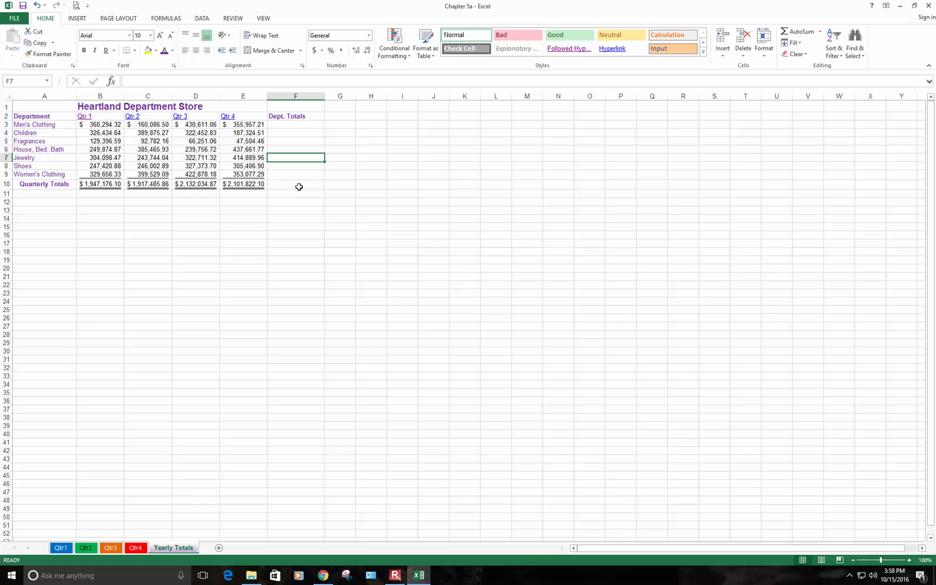
{"action": "left_click", "coordinate": [306, 132]}
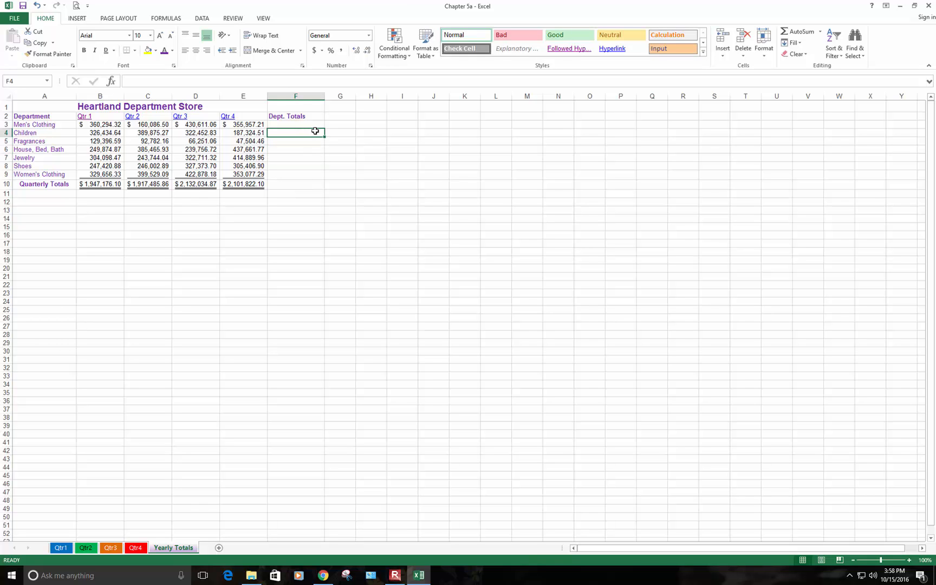
{"action": "left_click", "coordinate": [295, 123]}
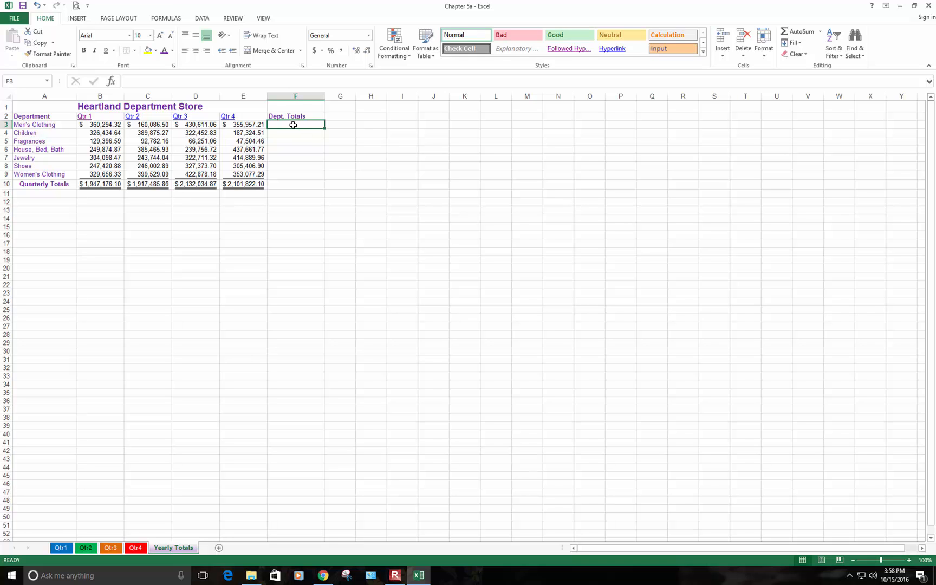
{"action": "left_click", "coordinate": [253, 124]}
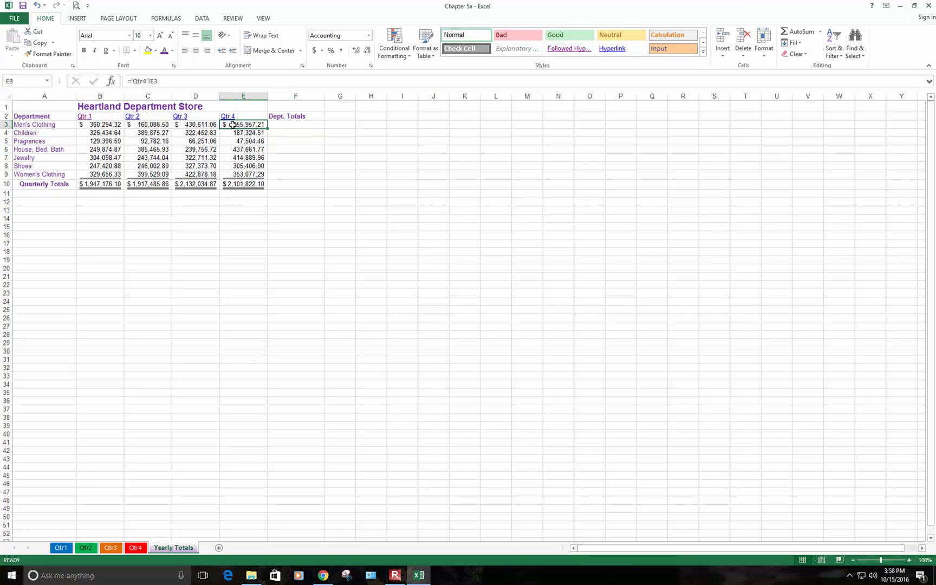
{"action": "left_click", "coordinate": [286, 124]}
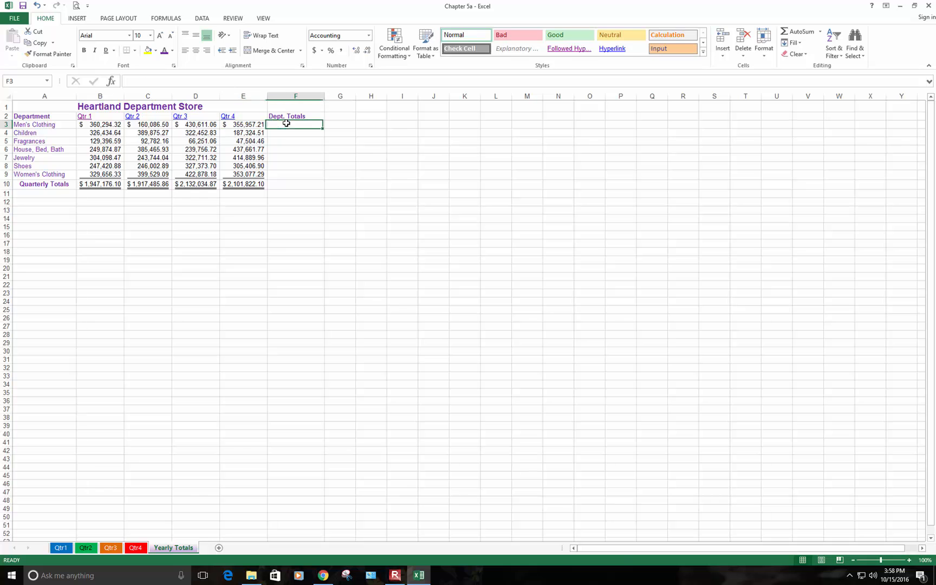
{"action": "left_click", "coordinate": [245, 124]}
{"action": "left_click", "coordinate": [200, 125]}
{"action": "left_click", "coordinate": [154, 124]}
{"action": "left_click", "coordinate": [106, 124]}
{"action": "left_click", "coordinate": [135, 125]}
{"action": "left_click", "coordinate": [187, 125]}
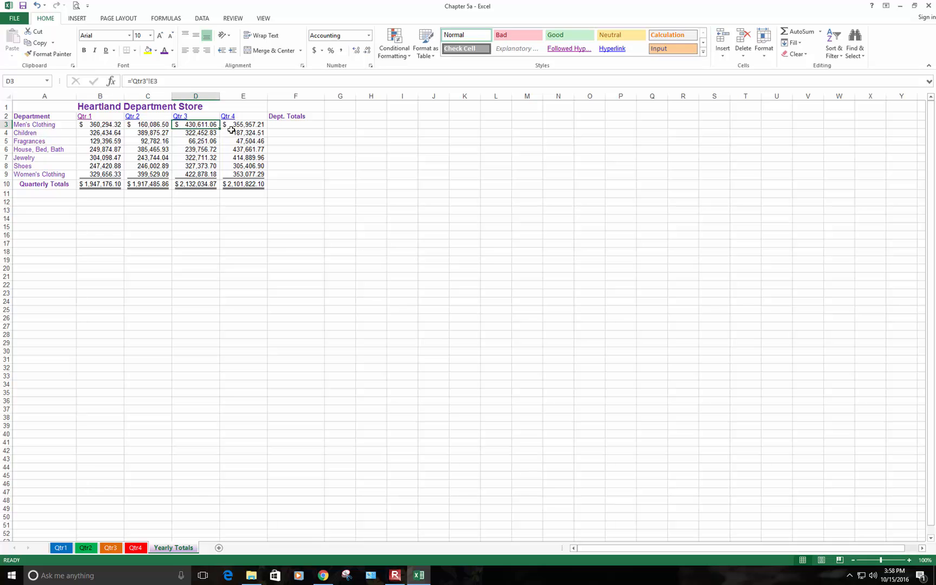
{"action": "left_click", "coordinate": [238, 125]}
{"action": "left_click", "coordinate": [198, 125]}
{"action": "left_click", "coordinate": [164, 126]}
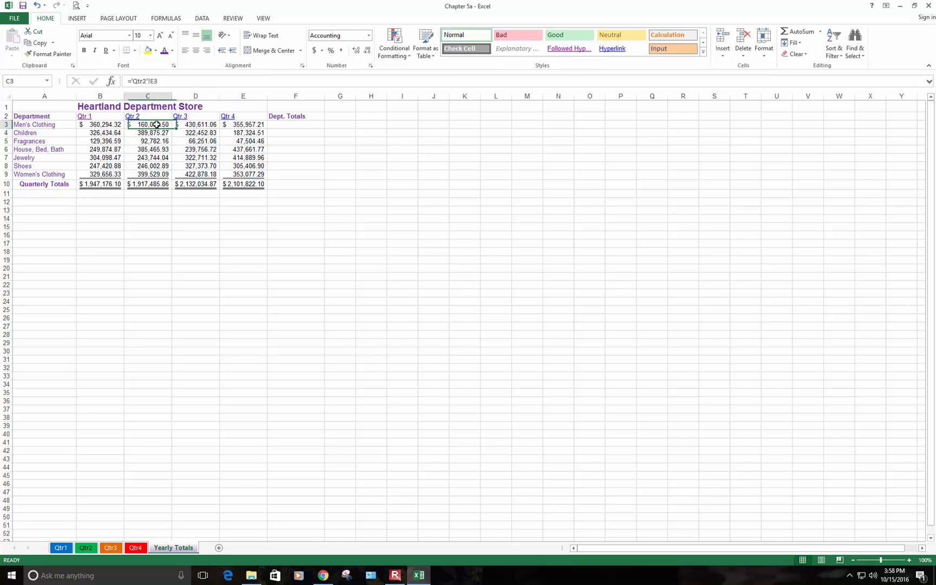
{"action": "left_click", "coordinate": [108, 123]}
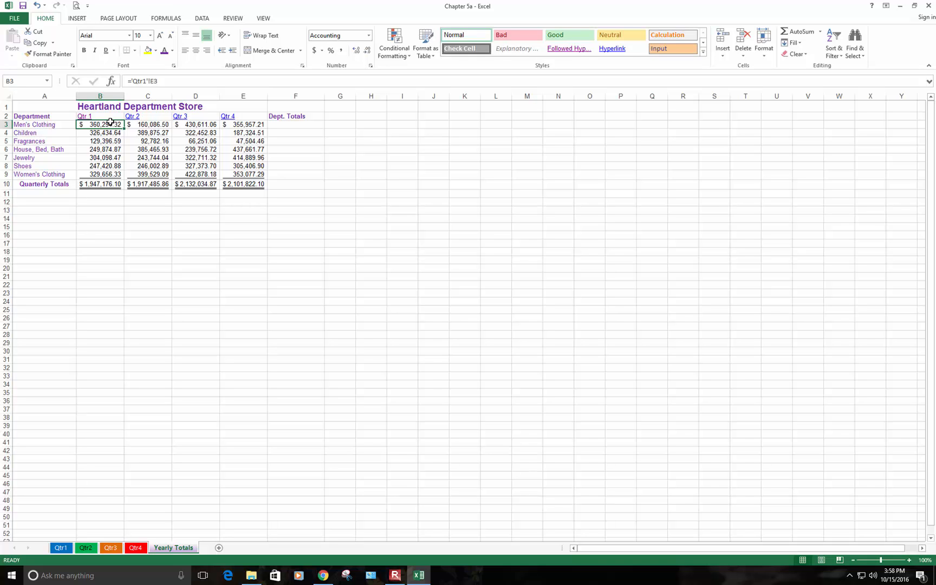
{"action": "left_click", "coordinate": [183, 135]}
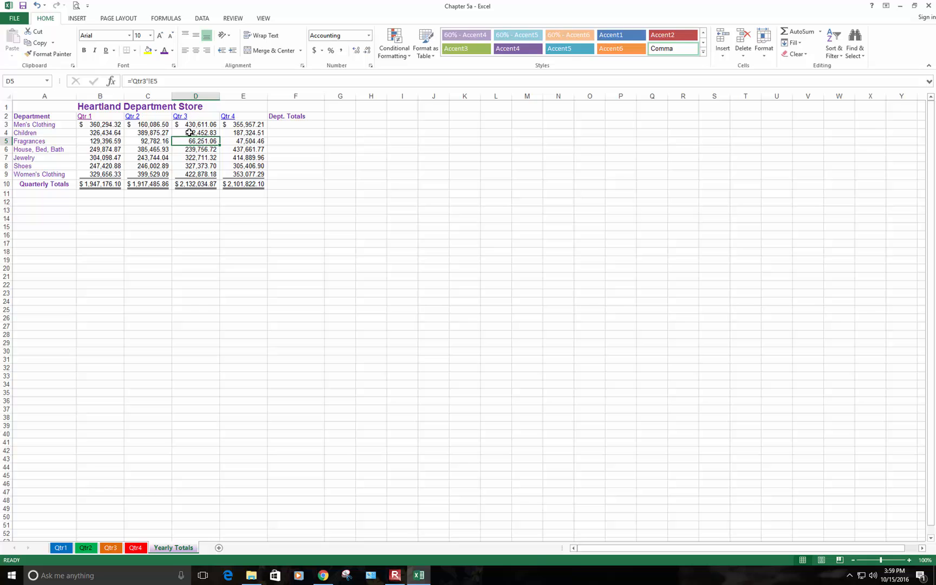
Total Men's Clothing across the Qtr1 through Qtr4 worksheets in F3 with the 3-D formula =SUM('Qtr1:Qtr4'!E3)
{"action": "left_click", "coordinate": [277, 124]}
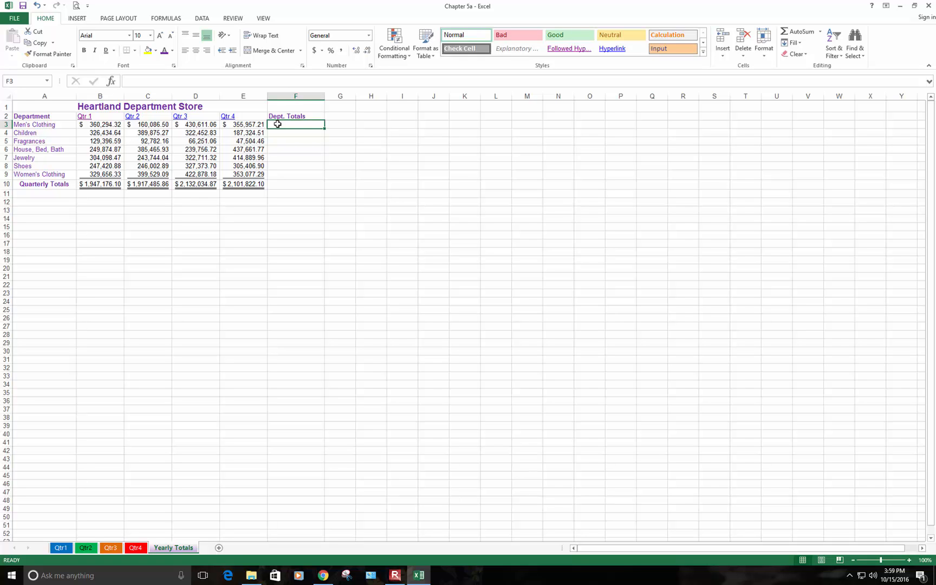
{"action": "type", "text": "="}
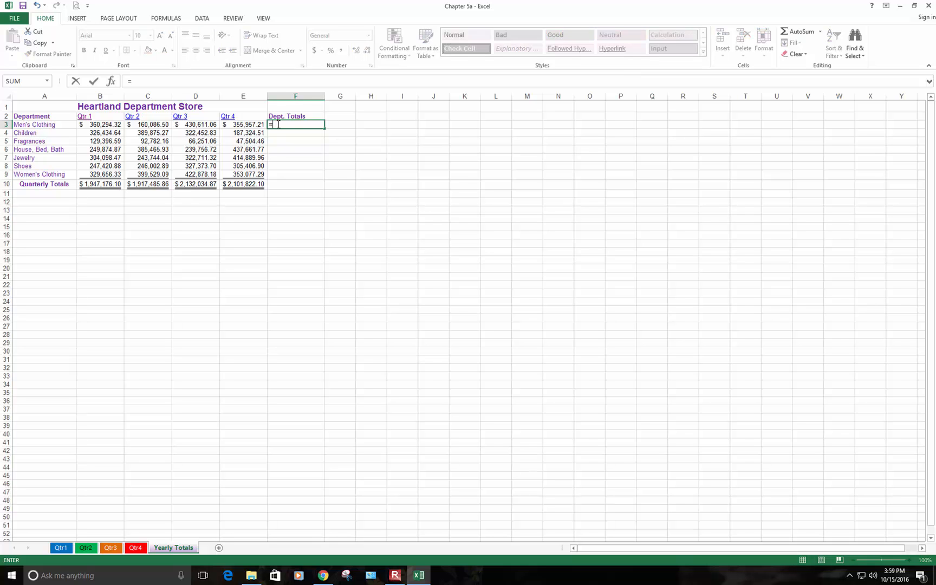
{"action": "type", "text": "SUM"}
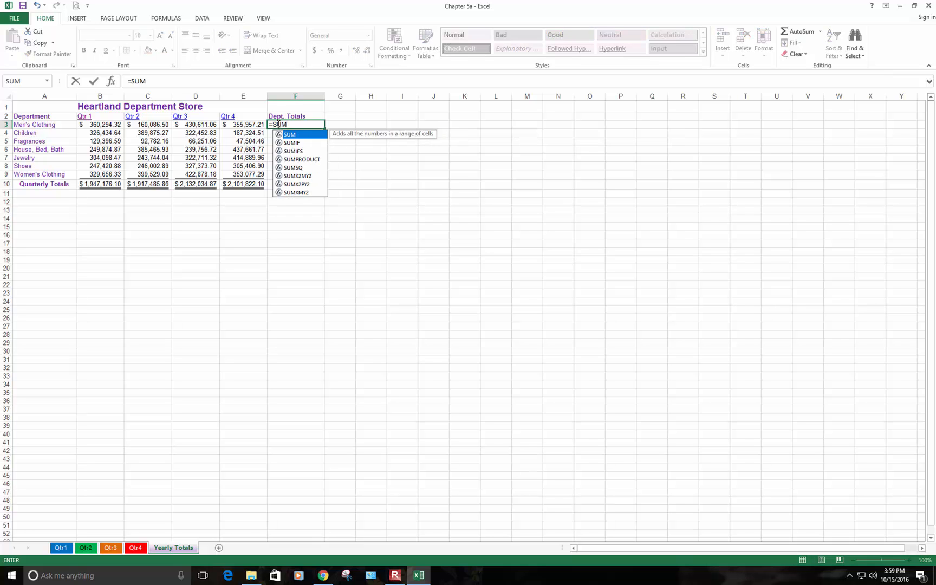
{"action": "type", "text": "("}
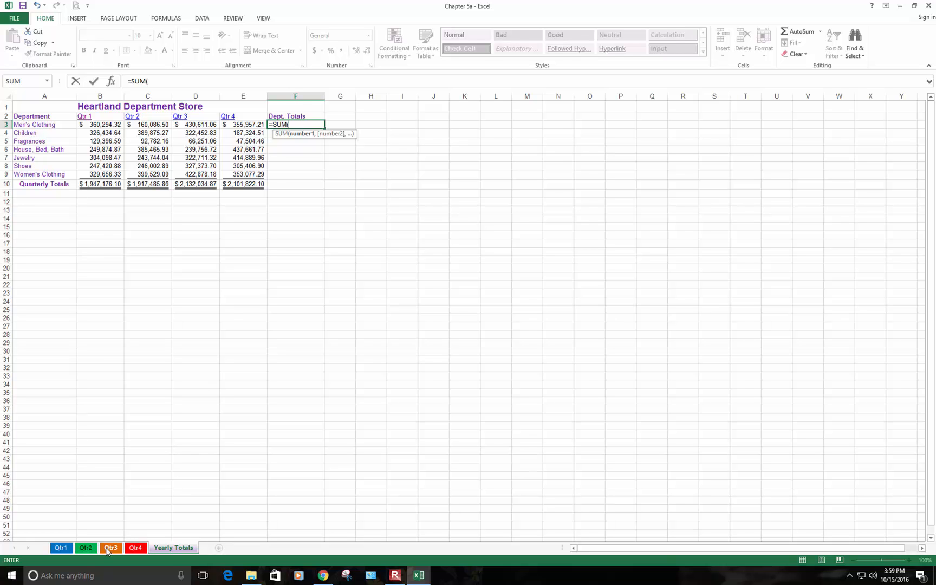
{"action": "left_click", "coordinate": [56, 553]}
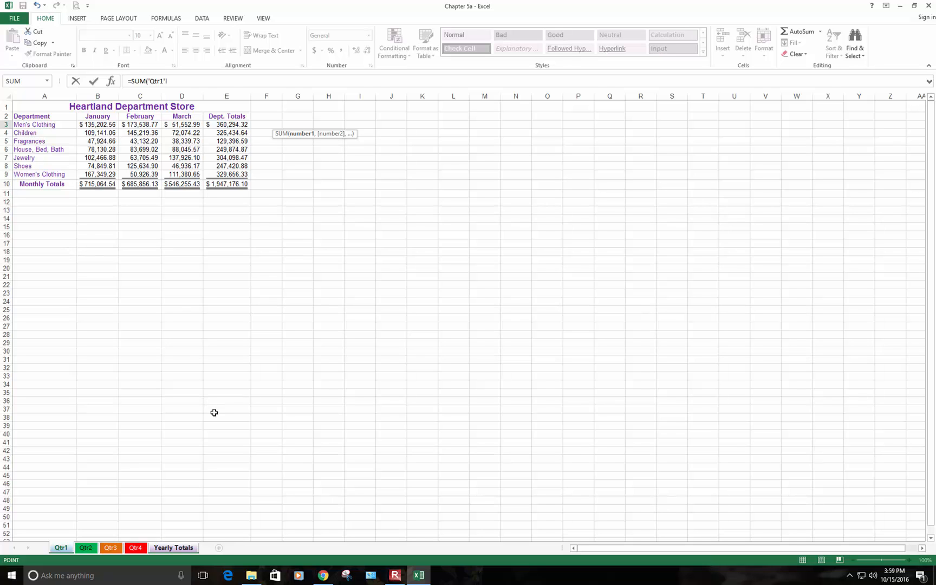
{"action": "left_click", "coordinate": [136, 548], "text": "shift"}
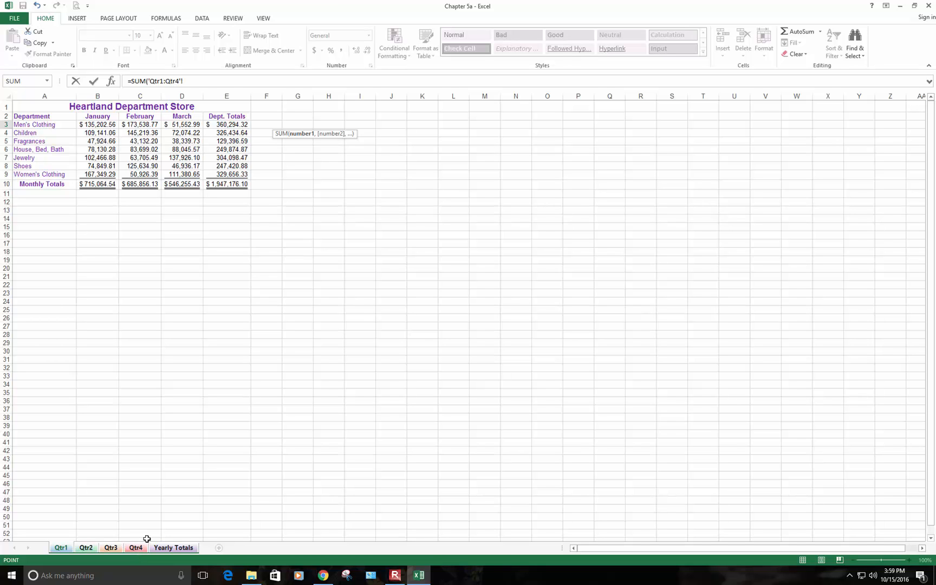
{"action": "left_click", "coordinate": [233, 125]}
{"action": "key", "text": "Return"}
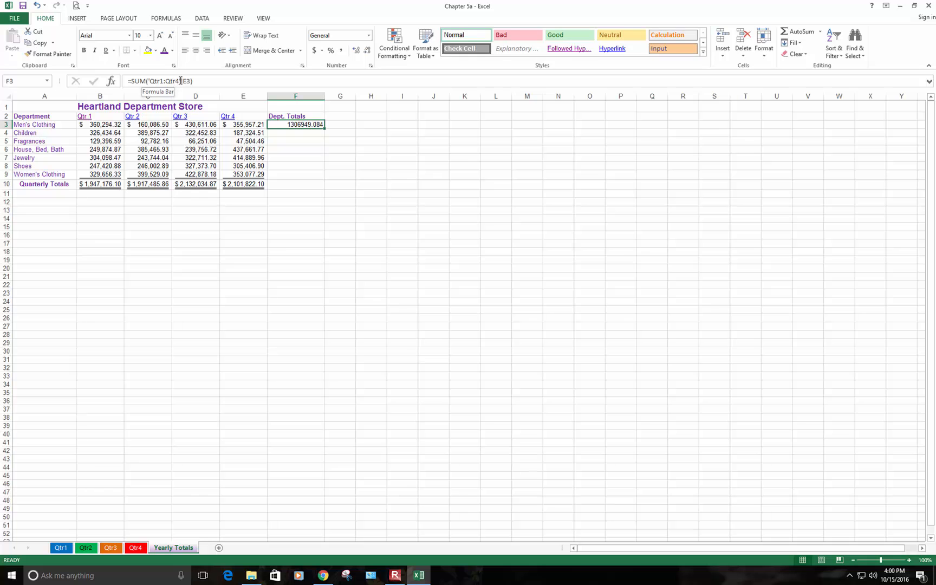
Examine the worksheet range and the cell reference within the F3 formula, leaving the formula unedited
{"action": "left_click_drag", "start_coordinate": [181, 81], "coordinate": [148, 82]}
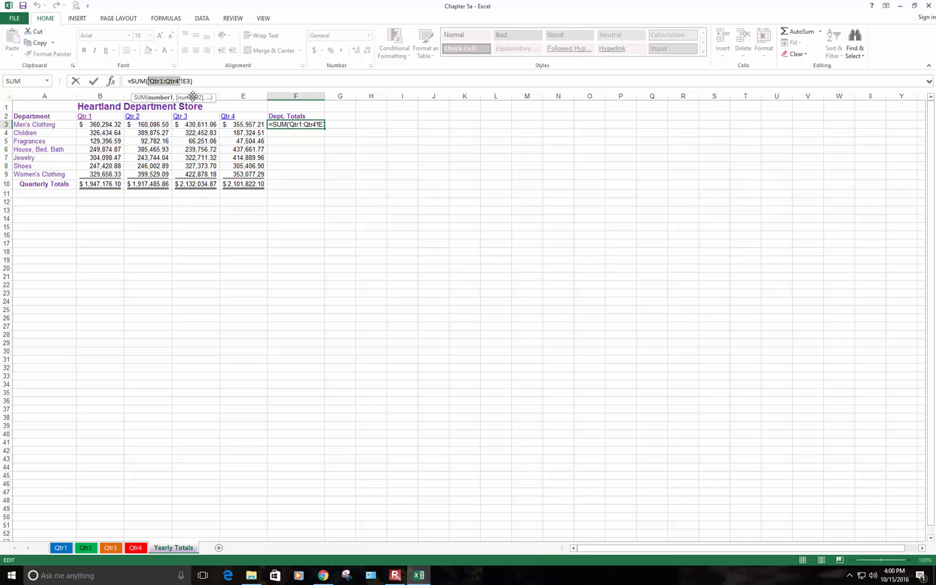
{"action": "left_click", "coordinate": [187, 81]}
{"action": "left_click", "coordinate": [212, 299]}
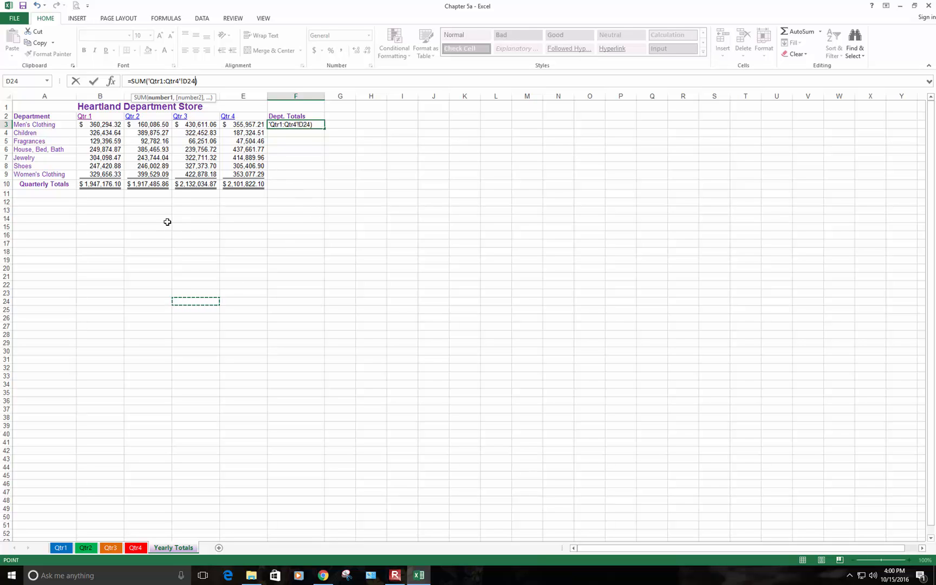
{"action": "key", "text": "Escape"}
Total Children across the quarter worksheets in F4 with =SUM('Qtr1:Qtr4'!E4) and fill the formula down through F10
{"action": "left_click", "coordinate": [277, 147]}
{"action": "left_click", "coordinate": [288, 135]}
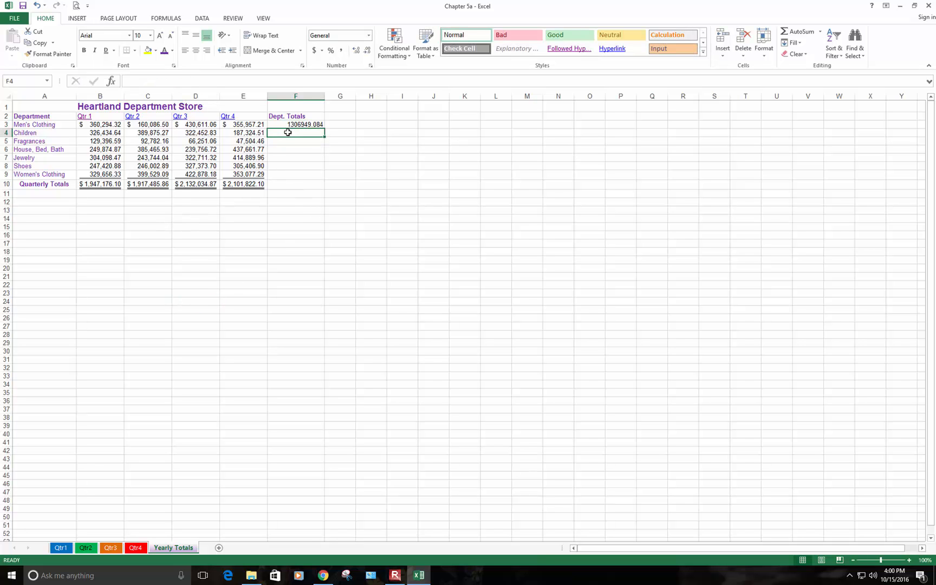
{"action": "type", "text": "="}
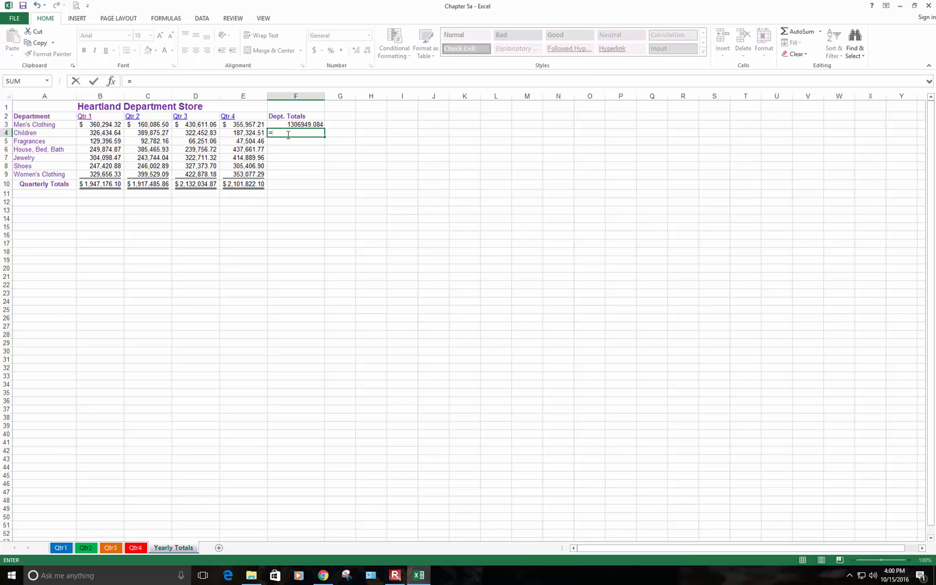
{"action": "type", "text": "SUM"}
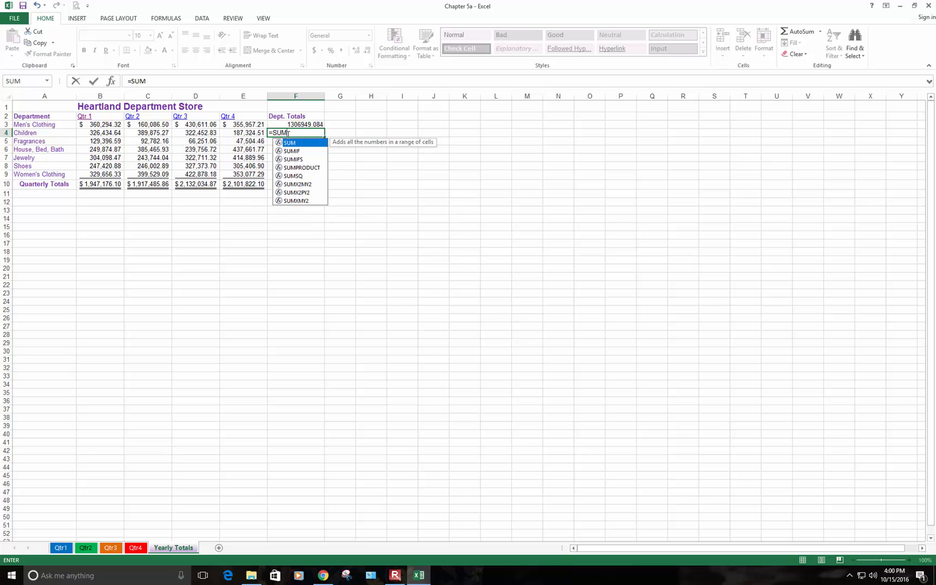
{"action": "type", "text": "("}
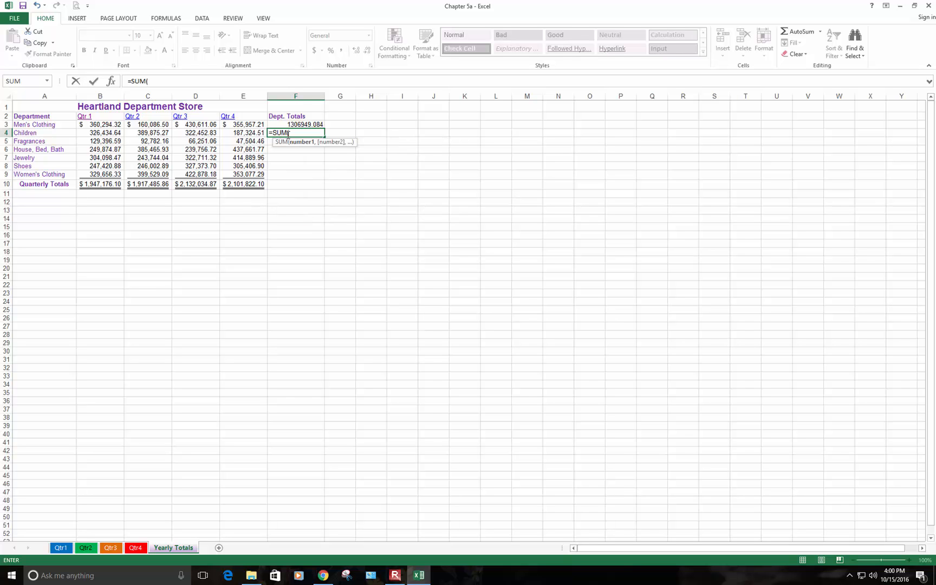
{"action": "left_click", "coordinate": [60, 548]}
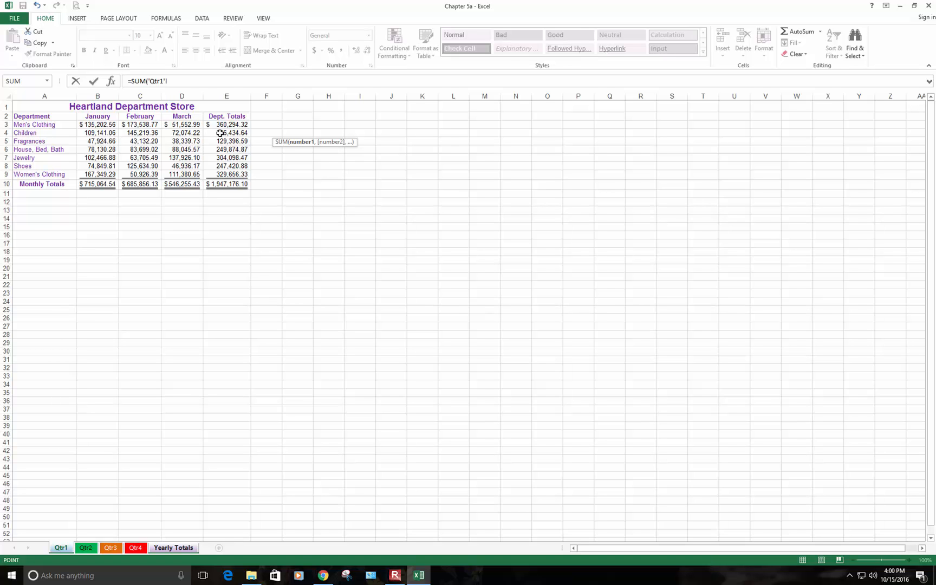
{"action": "left_click", "coordinate": [139, 549], "text": "shift"}
{"action": "left_click", "coordinate": [230, 133]}
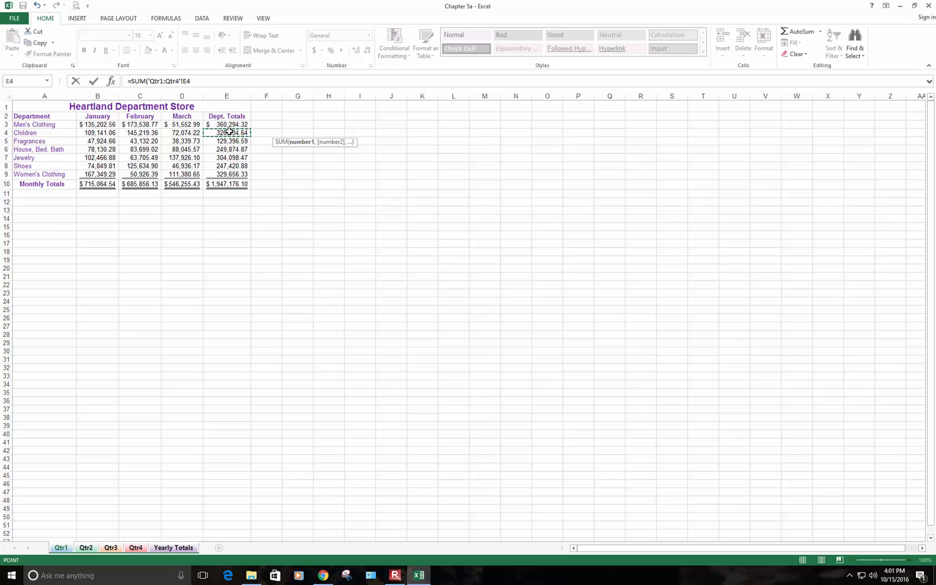
{"action": "key", "text": "ctrl+Return"}
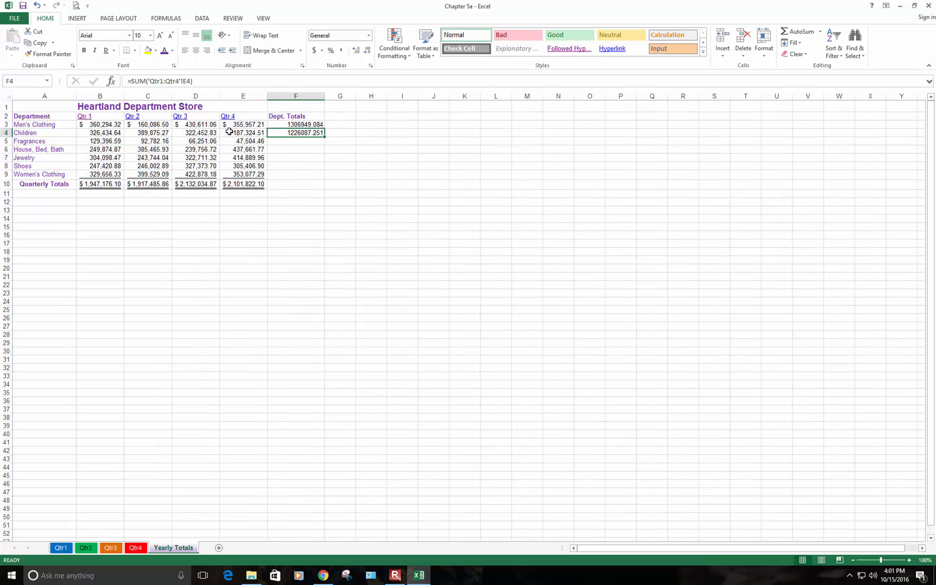
{"action": "double_click", "coordinate": [324, 140]}
{"action": "left_click", "coordinate": [237, 230]}
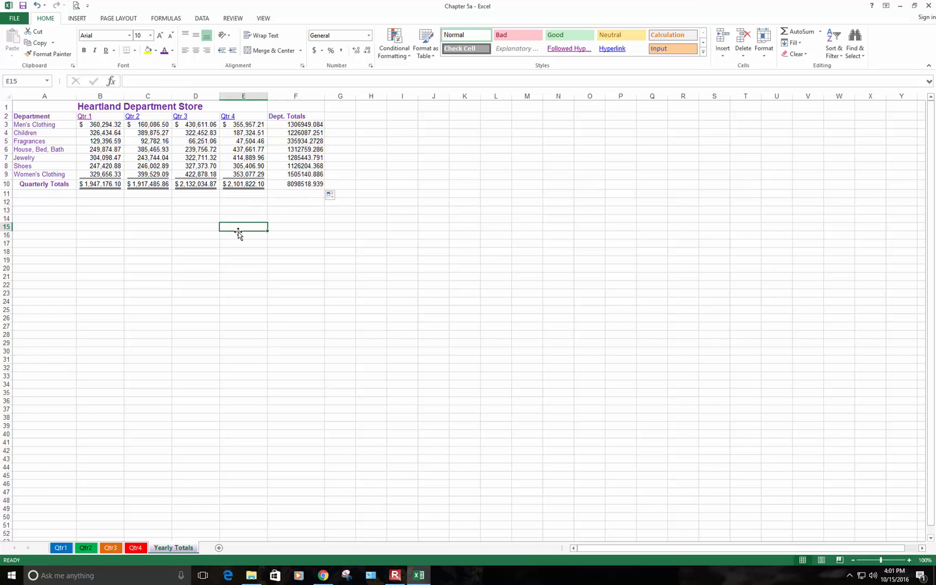
Apply the dollar Accounting format to the Dept. Totals in F3 and F10 and autofit column F
{"action": "left_click", "coordinate": [287, 124]}
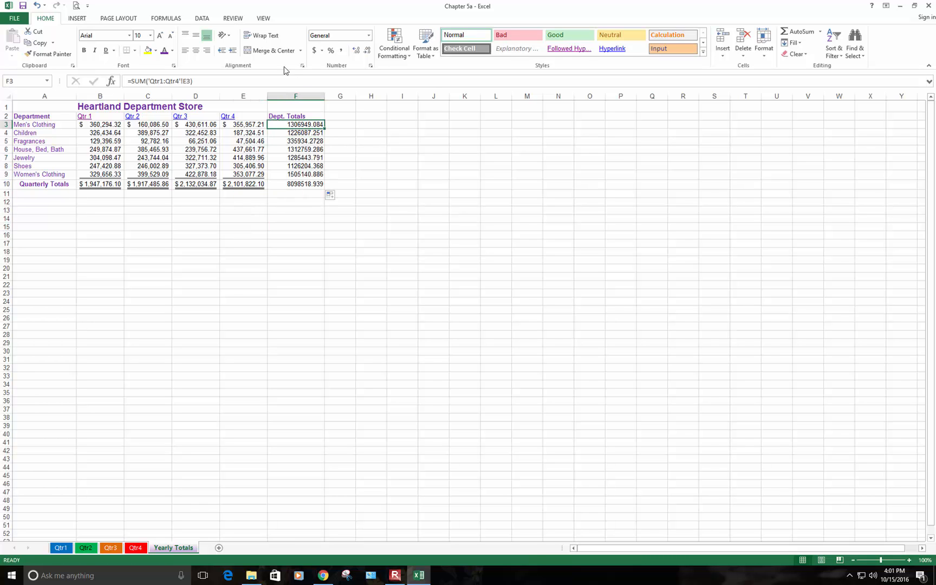
{"action": "left_click", "coordinate": [314, 51]}
{"action": "left_click", "coordinate": [292, 184]}
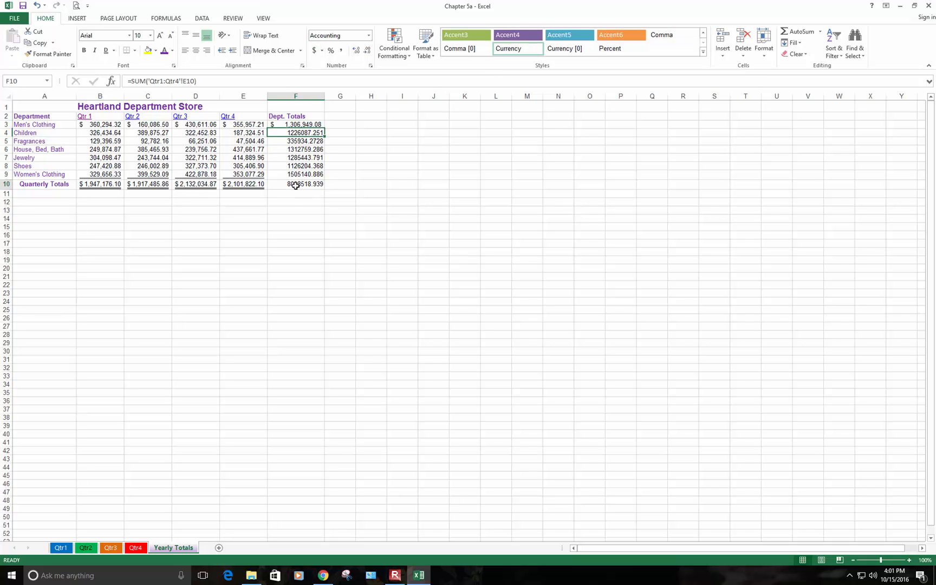
{"action": "left_click", "coordinate": [314, 52]}
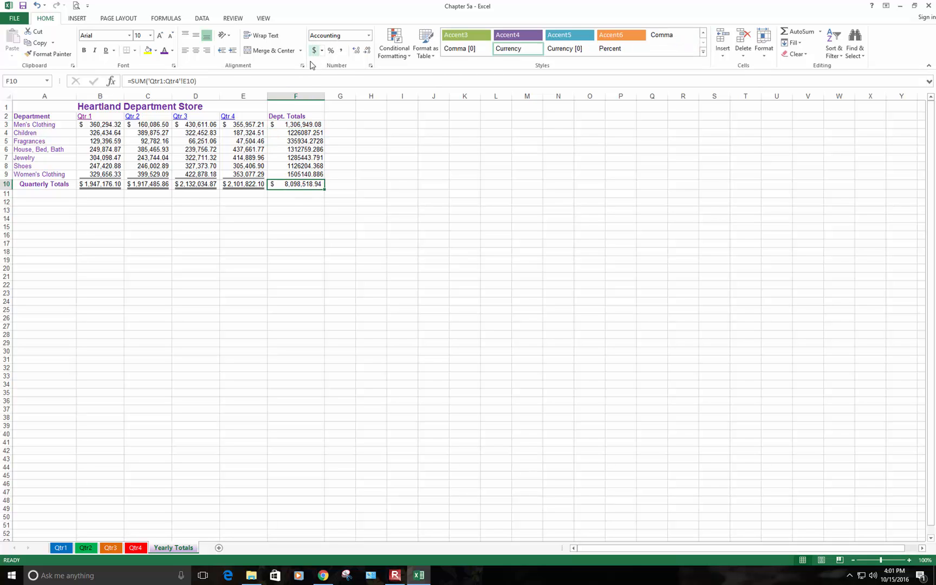
{"action": "double_click", "coordinate": [324, 96]}
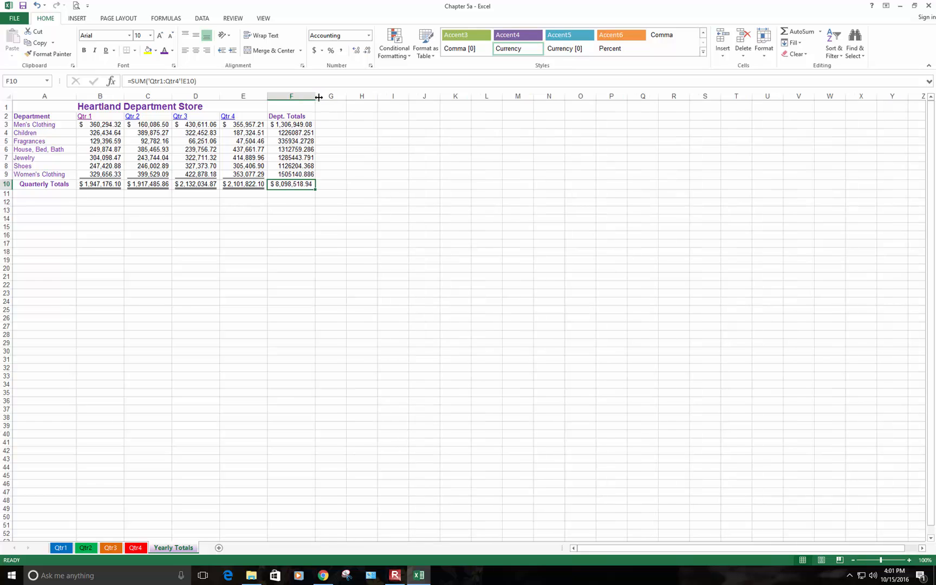
Apply the Comma style to the Children through Women's Clothing department totals in F4:F9
{"action": "left_click", "coordinate": [293, 134]}
{"action": "left_click_drag", "start_coordinate": [292, 134], "coordinate": [297, 176]}
{"action": "left_click", "coordinate": [341, 51]}
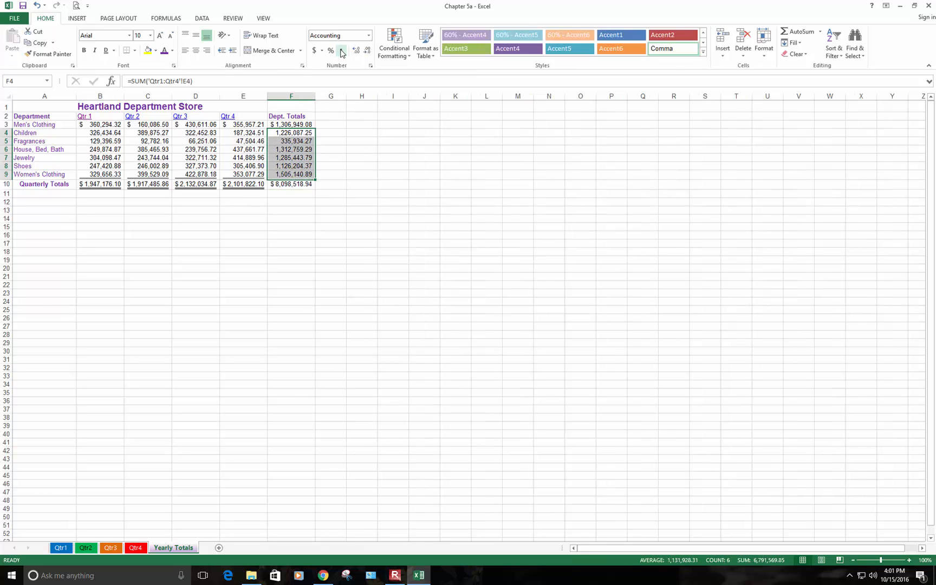
Double-underline the grand total in F10 and apply a single underline to the Women's Clothing department total in F9
{"action": "left_click", "coordinate": [228, 234]}
{"action": "left_click", "coordinate": [274, 184]}
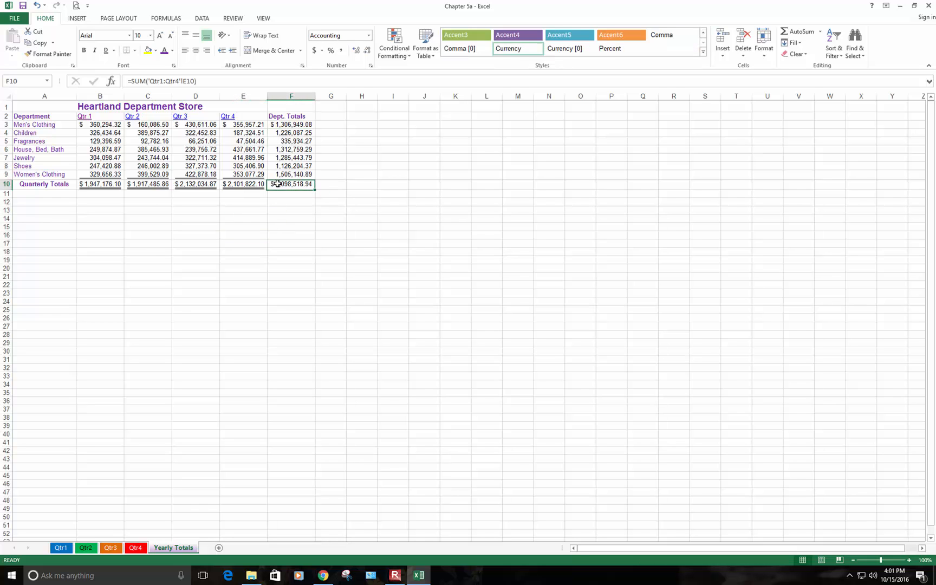
{"action": "left_click", "coordinate": [106, 50]}
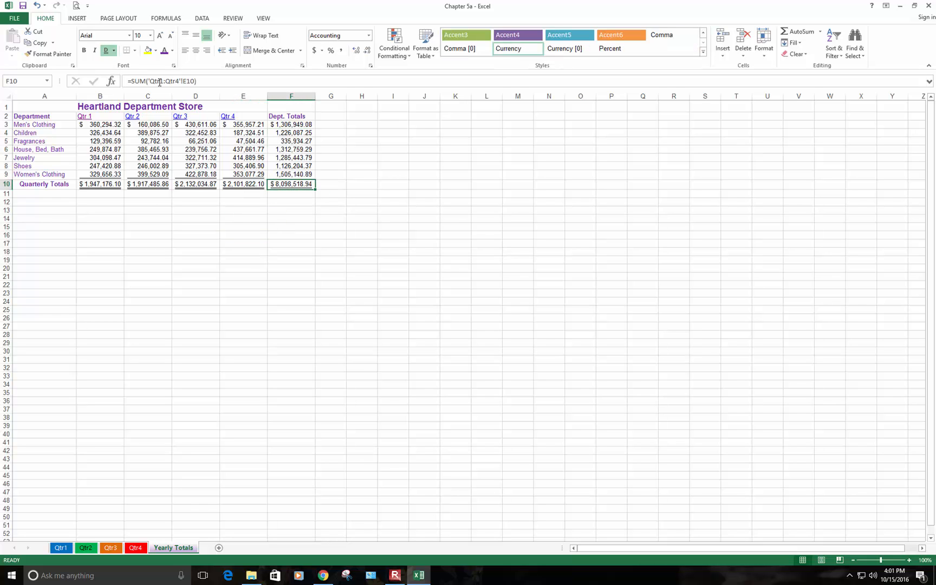
{"action": "left_click", "coordinate": [274, 175]}
{"action": "left_click", "coordinate": [114, 50]}
{"action": "left_click", "coordinate": [117, 74]}
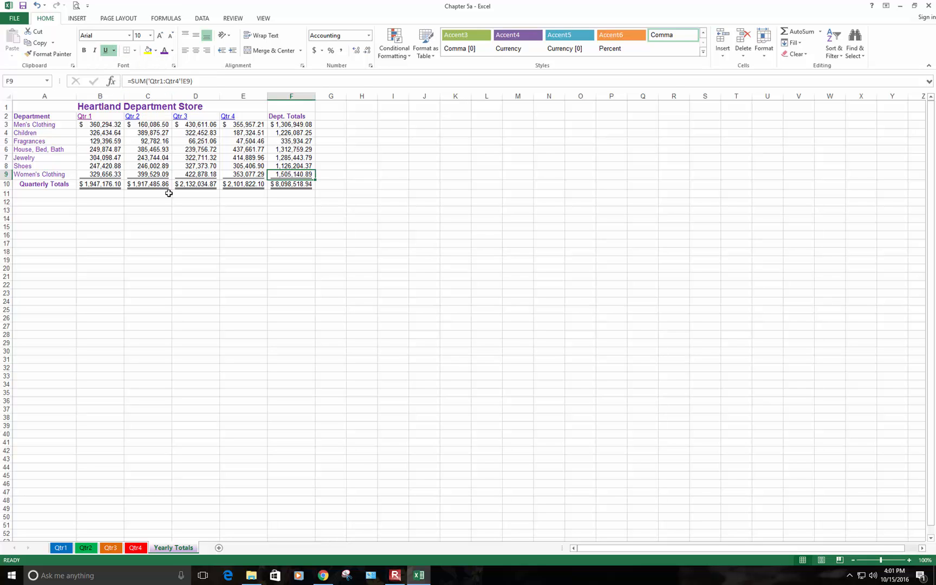
{"action": "left_click", "coordinate": [182, 283]}
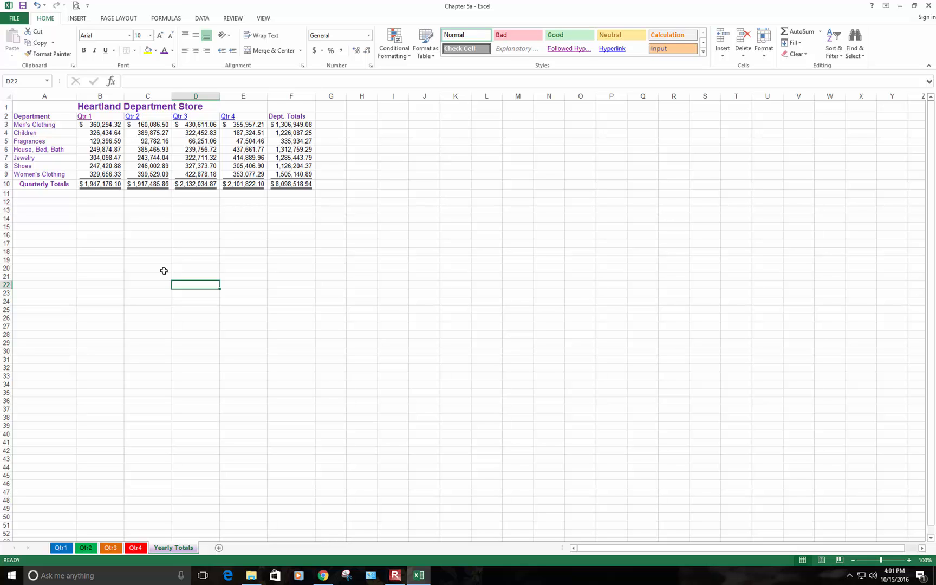
Examine the formulas behind the quarterly and department totals on Yearly Totals, and compare them with the source totals on the Qtr1 worksheet
{"action": "left_click", "coordinate": [297, 157]}
{"action": "left_click", "coordinate": [245, 155]}
{"action": "left_click", "coordinate": [210, 150]}
{"action": "left_click", "coordinate": [161, 150]}
{"action": "left_click", "coordinate": [118, 149]}
{"action": "left_click", "coordinate": [136, 148]}
{"action": "left_click", "coordinate": [209, 158]}
{"action": "left_click", "coordinate": [237, 159]}
{"action": "left_click", "coordinate": [288, 156]}
{"action": "left_click", "coordinate": [245, 156]}
{"action": "left_click", "coordinate": [211, 143]}
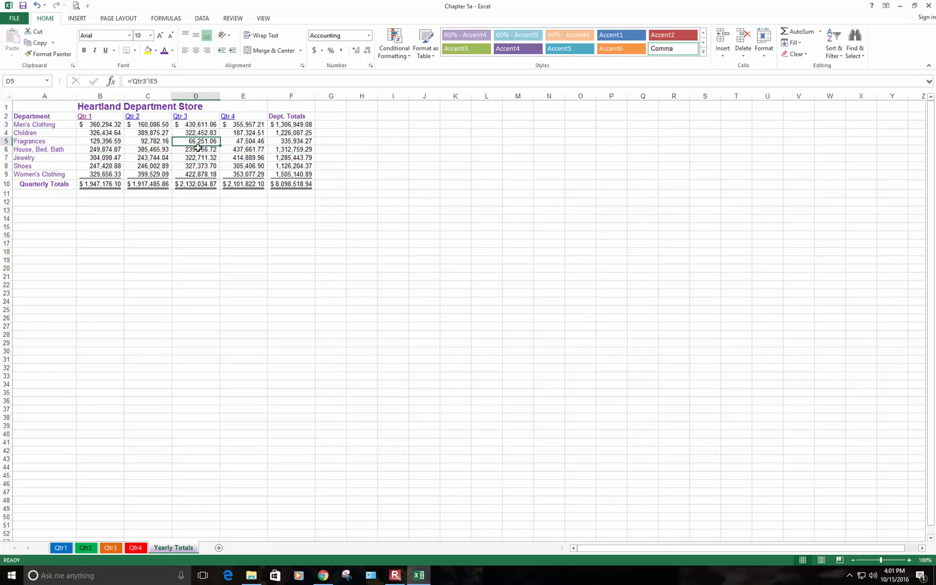
{"action": "left_click", "coordinate": [160, 149]}
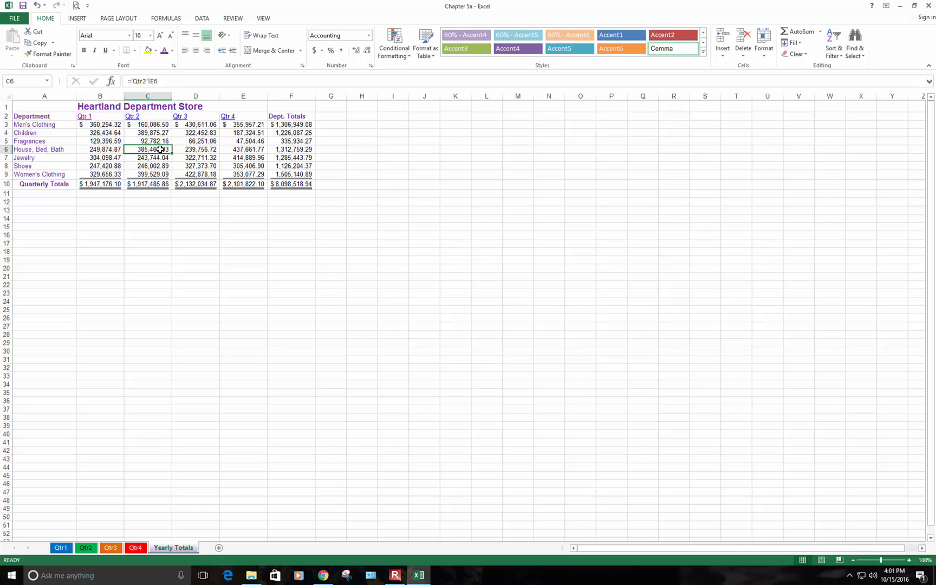
{"action": "left_click", "coordinate": [58, 548]}
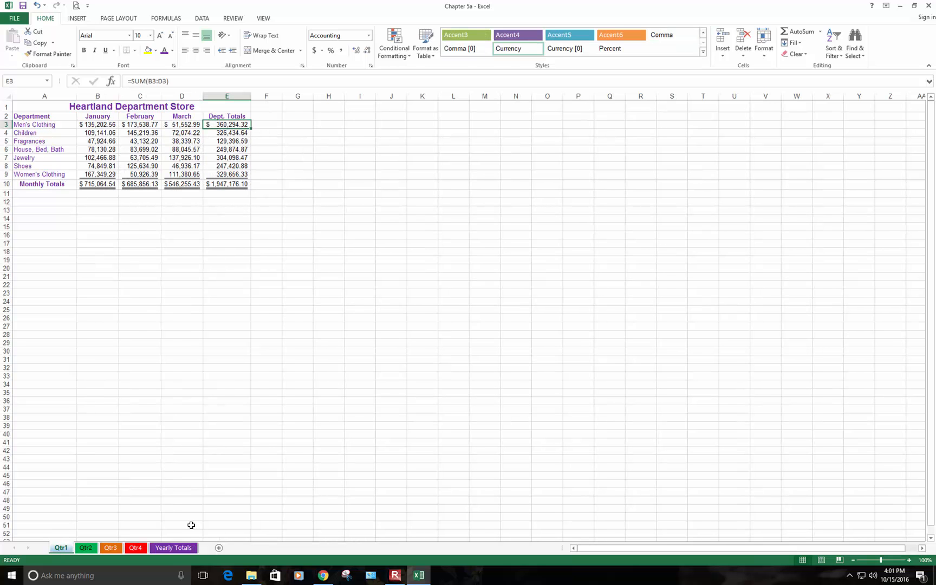
{"action": "left_click", "coordinate": [170, 548]}
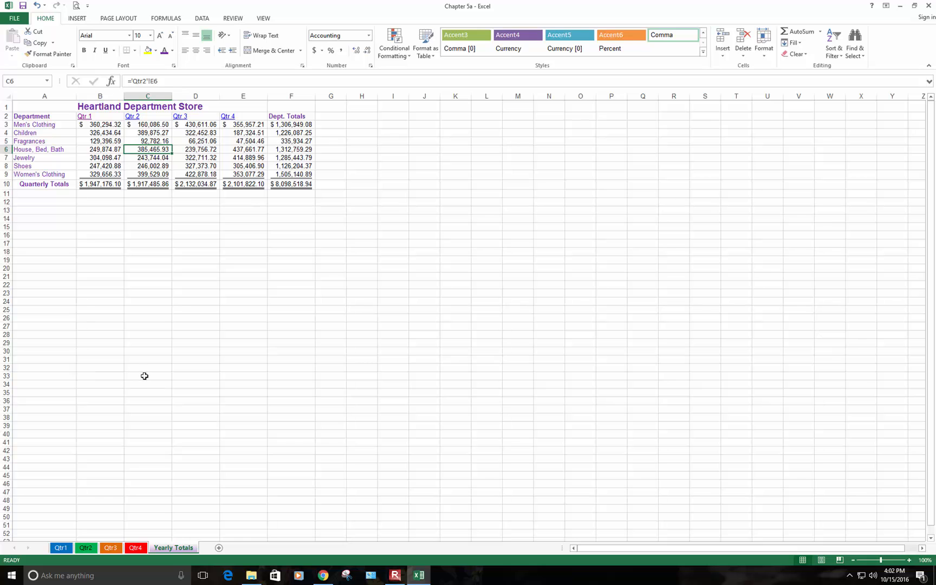
{"action": "left_click", "coordinate": [395, 575]}
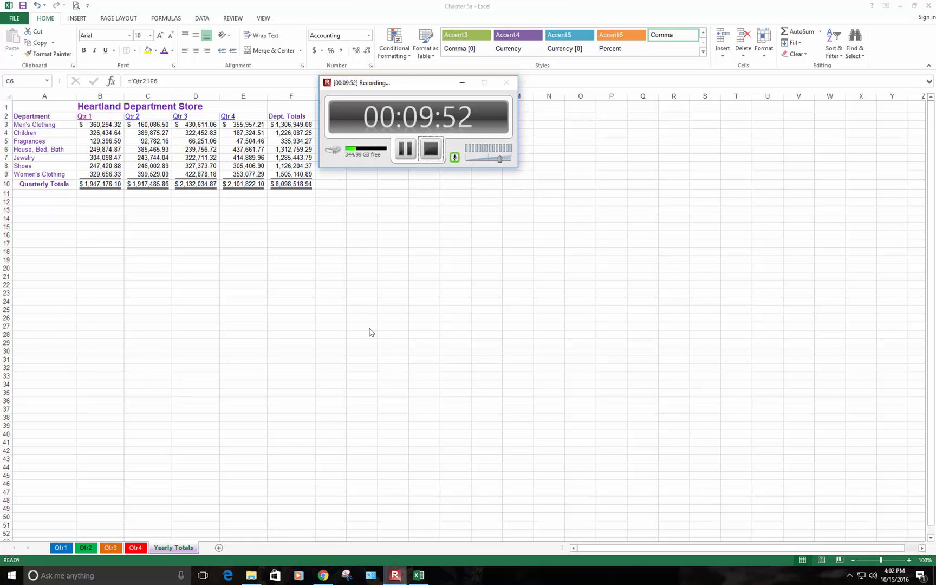